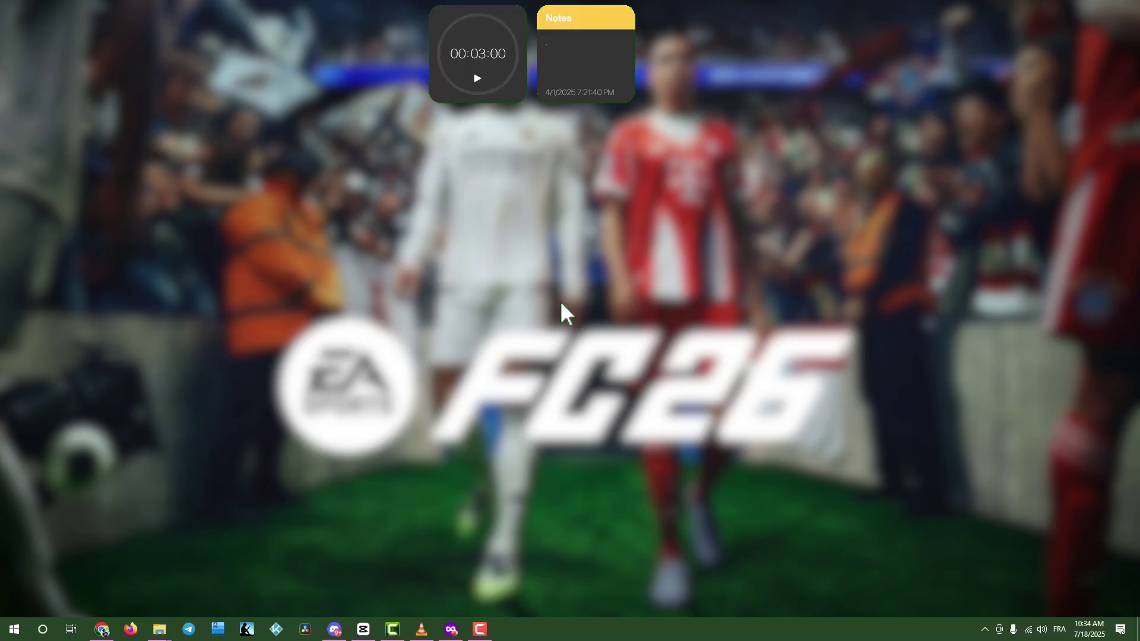
Step: Open Device Manager from Windows search and centre its window
{"action": "key", "text": "super"}
{"action": "type", "text": "de"}
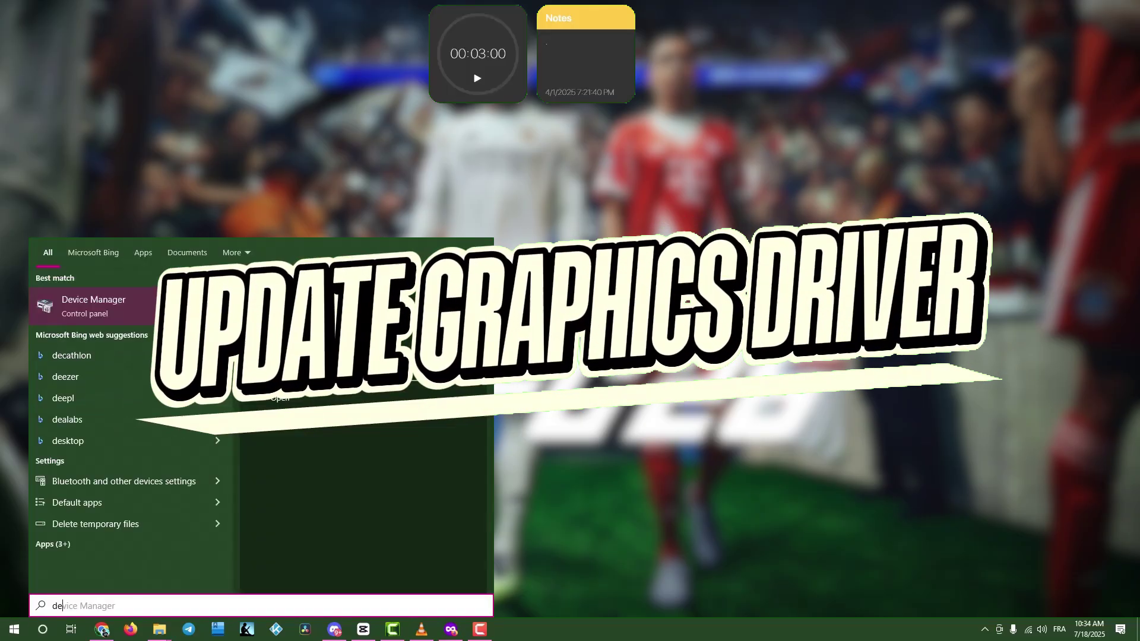
{"action": "key", "text": "Return"}
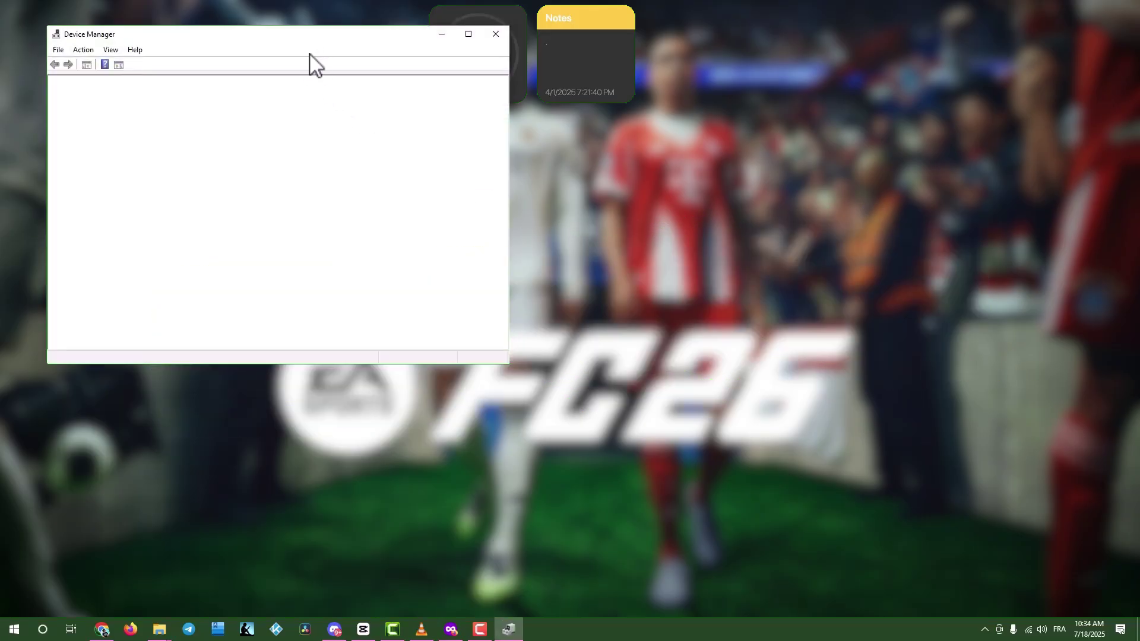
{"action": "left_click_drag", "start_coordinate": [310, 36], "coordinate": [605, 129]}
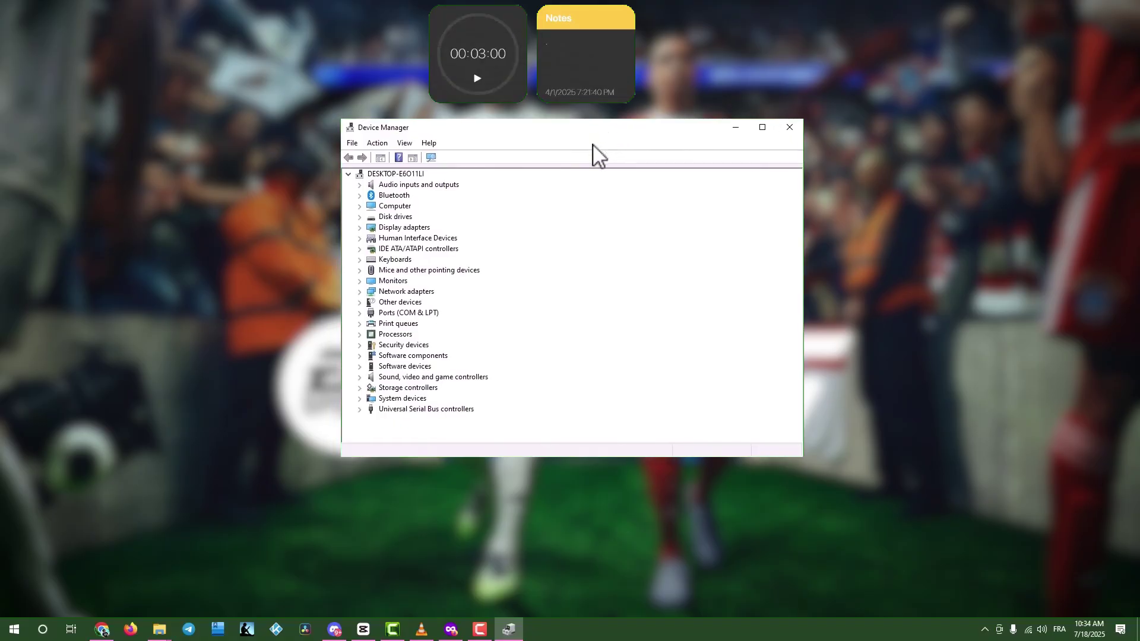
Step: Auto-search drivers for the NVIDIA GeForce RTX 4060, confirm the best driver is installed, then close Device Manager
{"action": "left_click", "coordinate": [359, 228]}
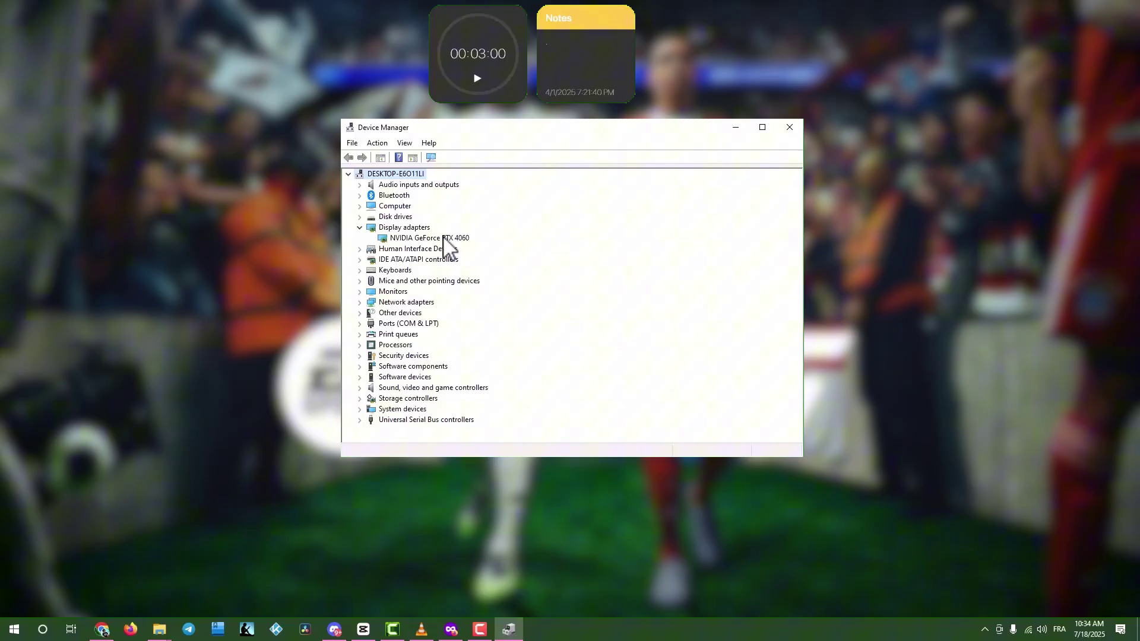
{"action": "right_click", "coordinate": [444, 240]}
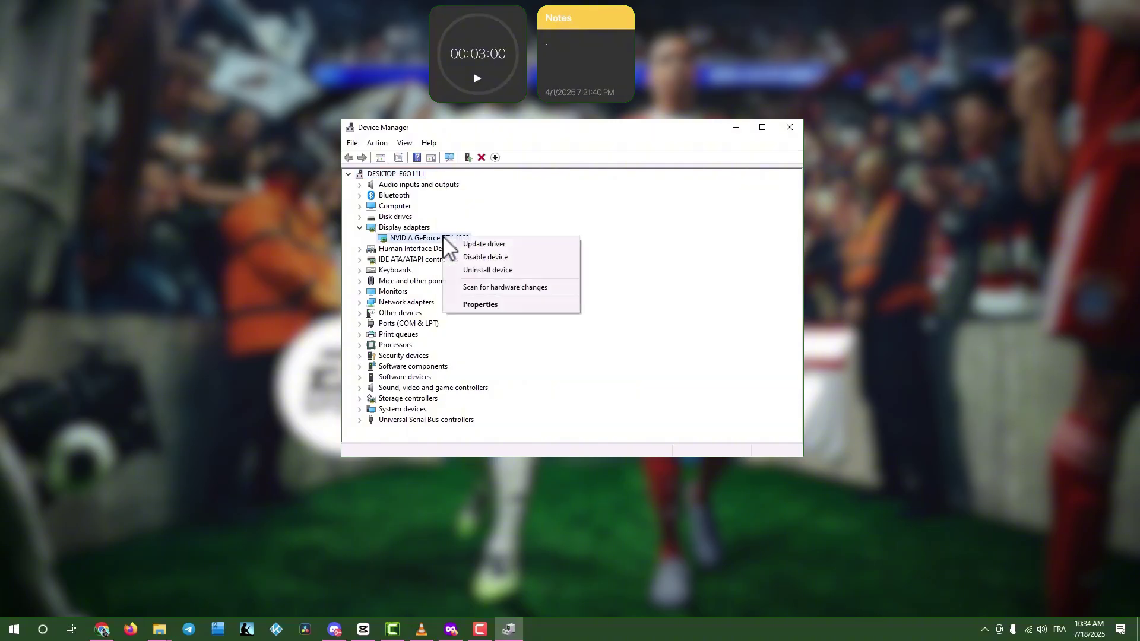
{"action": "left_click", "coordinate": [478, 245]}
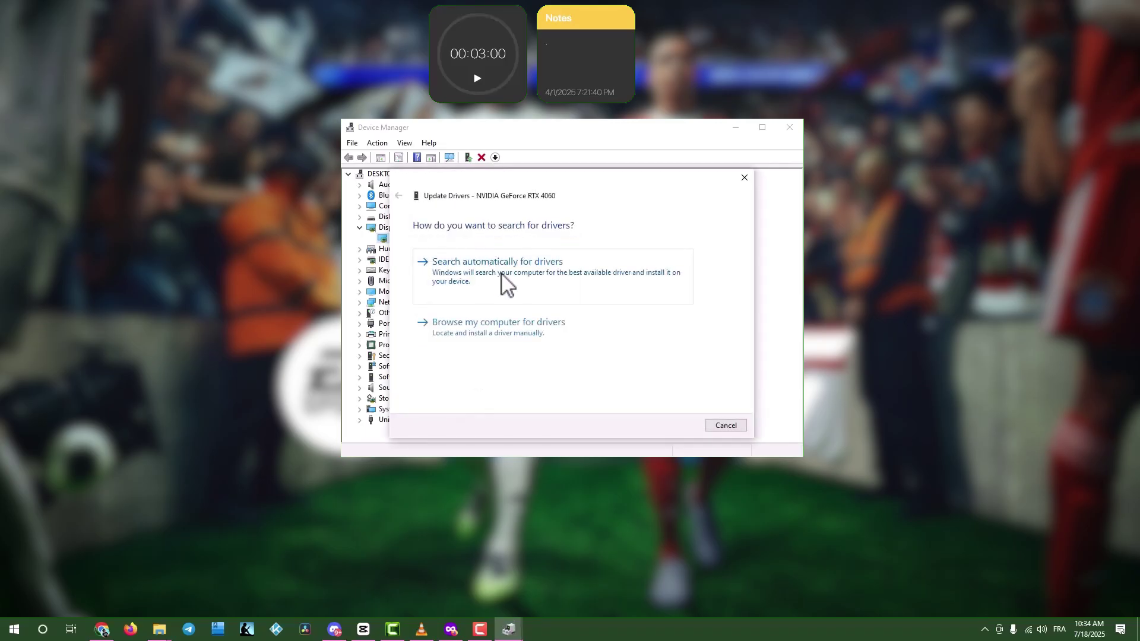
{"action": "left_click", "coordinate": [531, 279]}
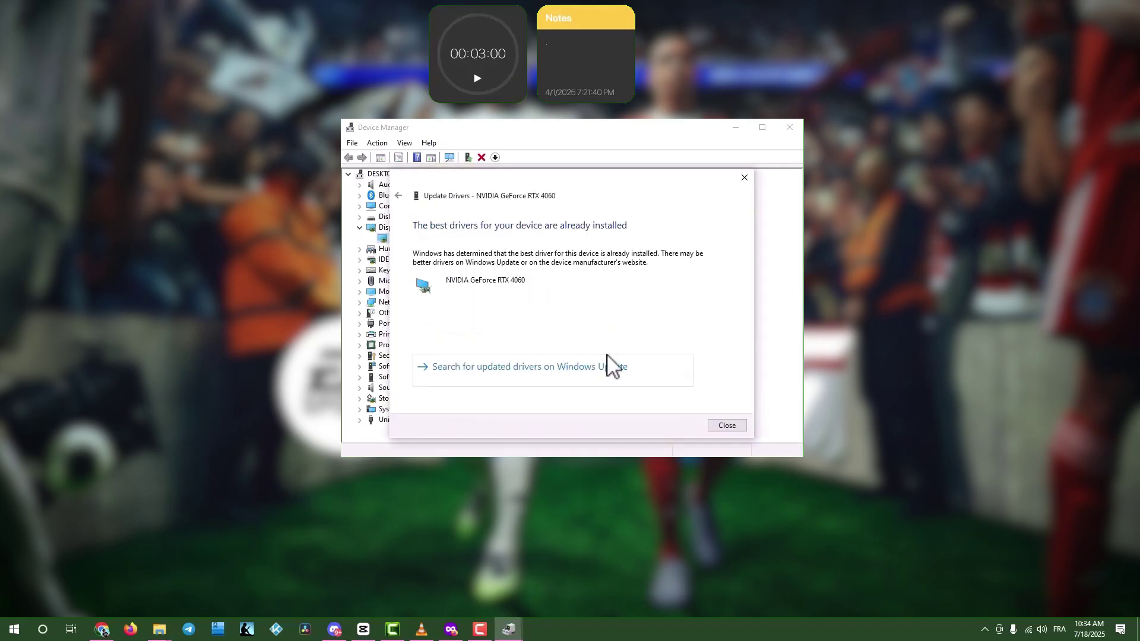
{"action": "left_click", "coordinate": [727, 427]}
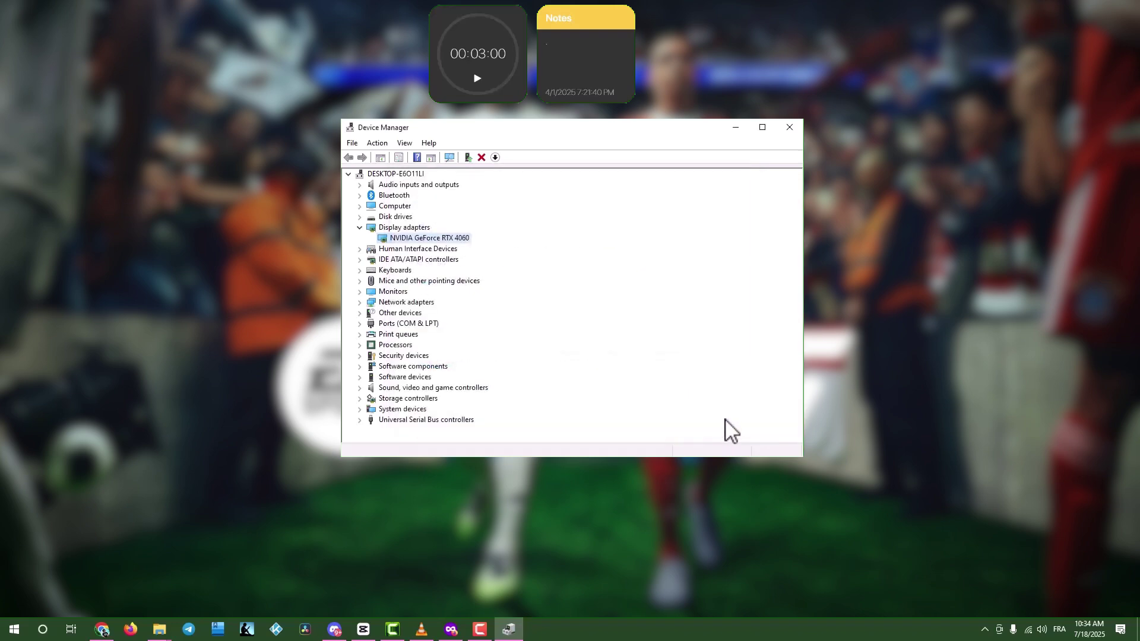
{"action": "left_click", "coordinate": [795, 127]}
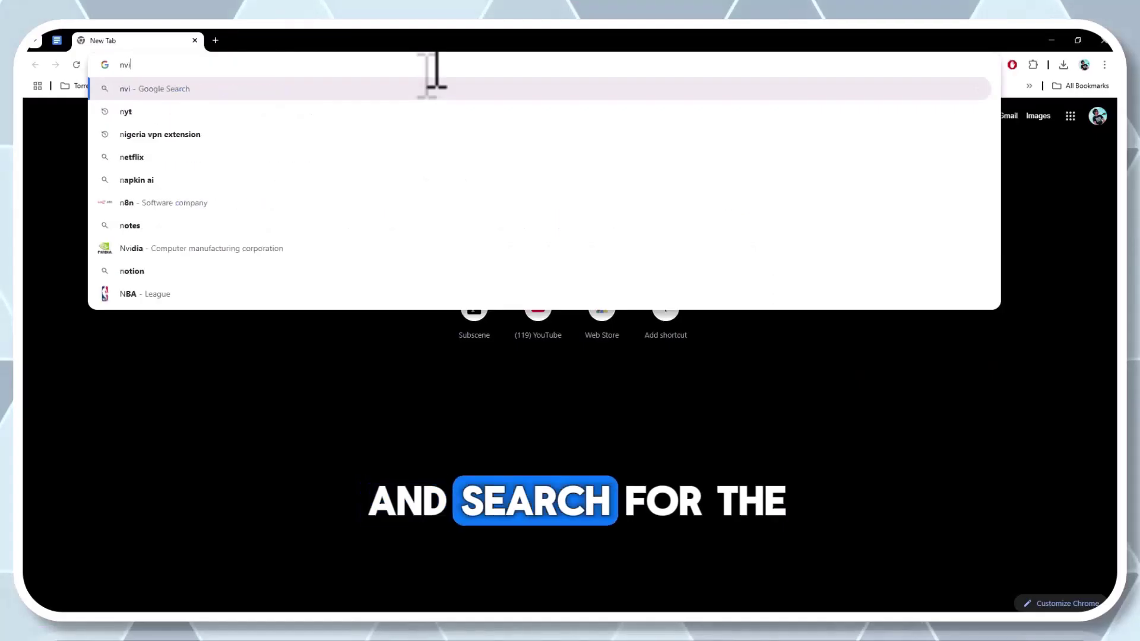
Step: Google 'nvidia geforce experience download'
{"action": "type", "text": "dia "}
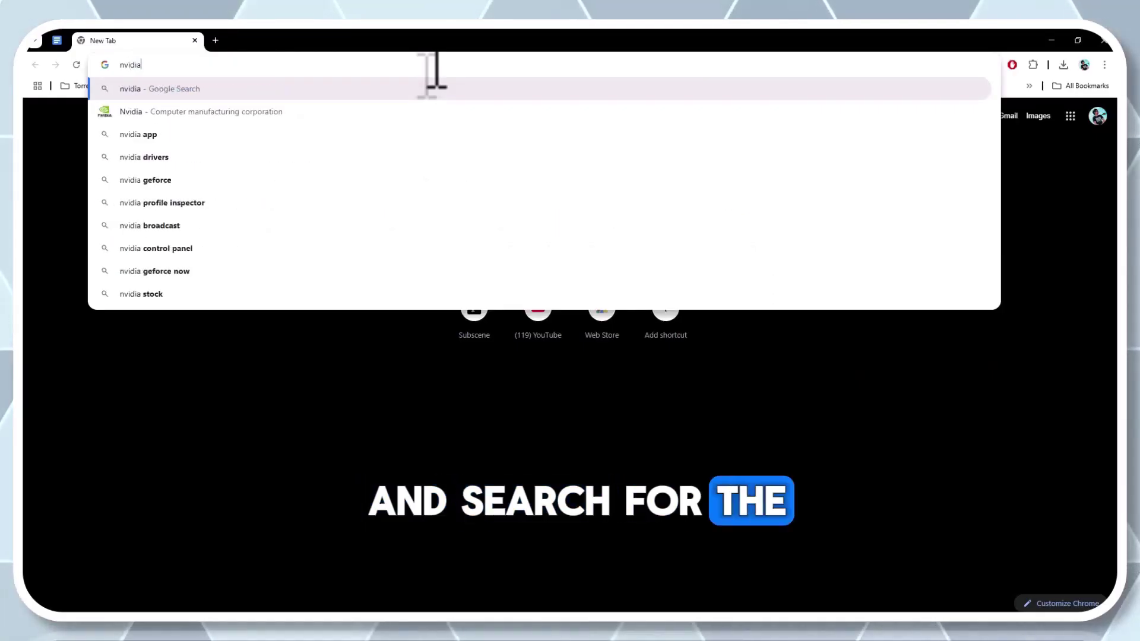
{"action": "type", "text": "ge"}
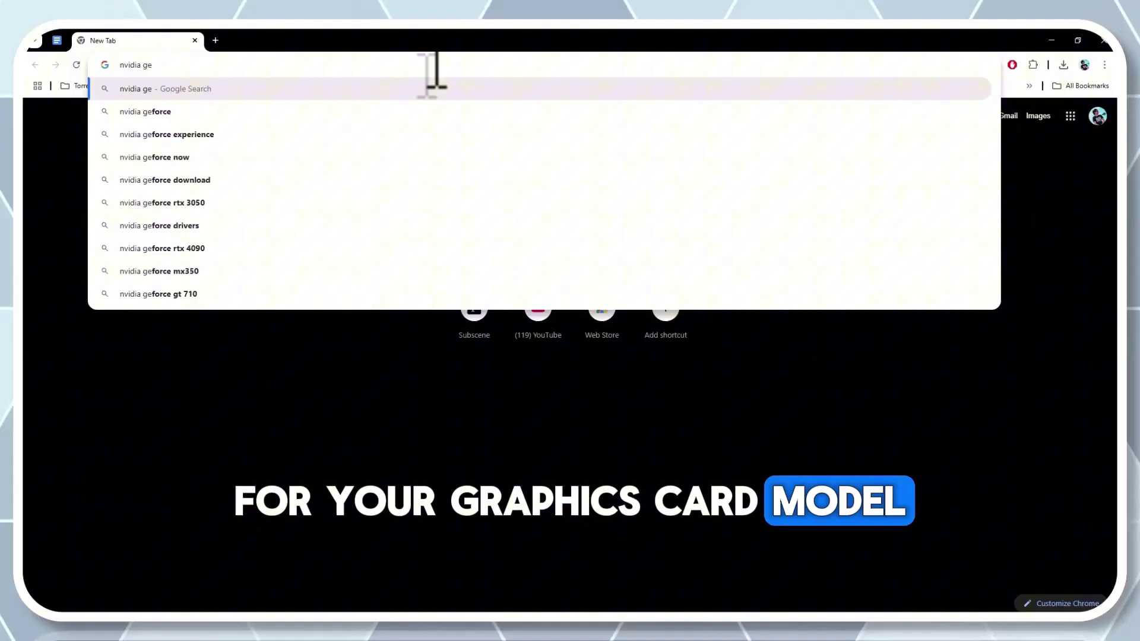
{"action": "type", "text": "force experience"}
{"action": "key", "text": "Down"}
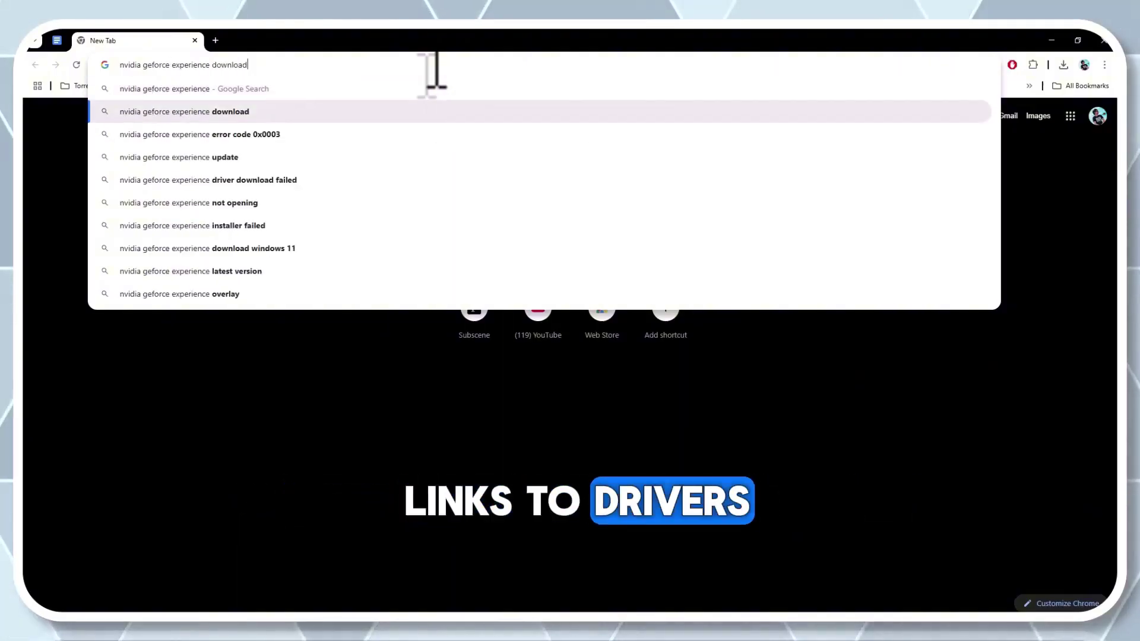
{"action": "key", "text": "Return"}
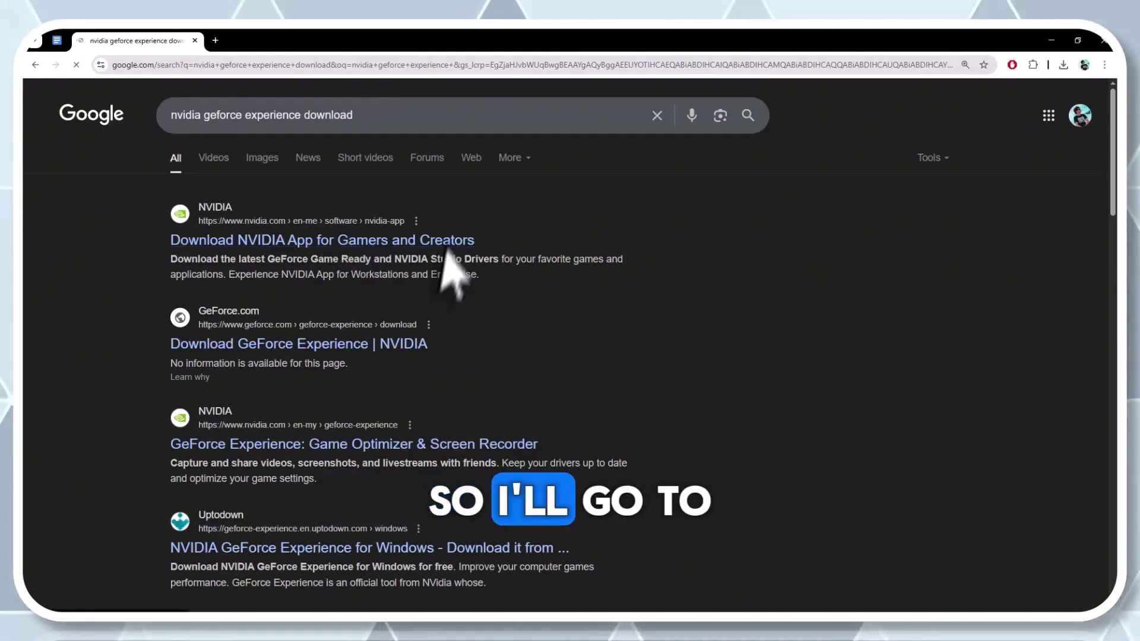
Step: Download the NVIDIA App installer from nvidia.com and launch it
{"action": "left_click", "coordinate": [409, 241]}
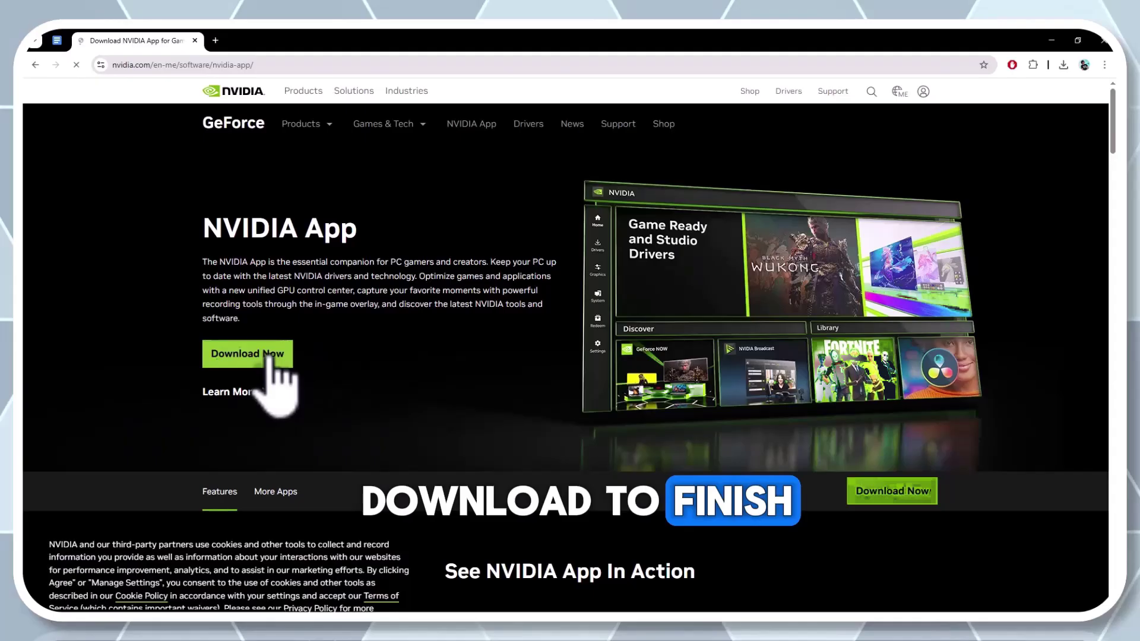
{"action": "left_click", "coordinate": [271, 355]}
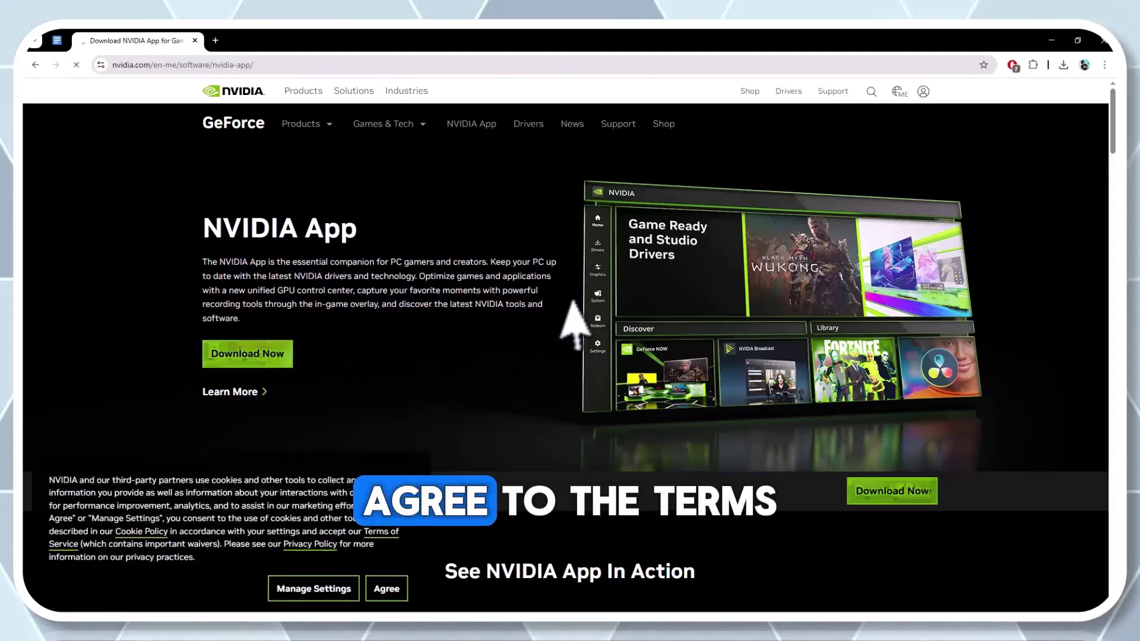
{"action": "left_click", "coordinate": [1064, 65]}
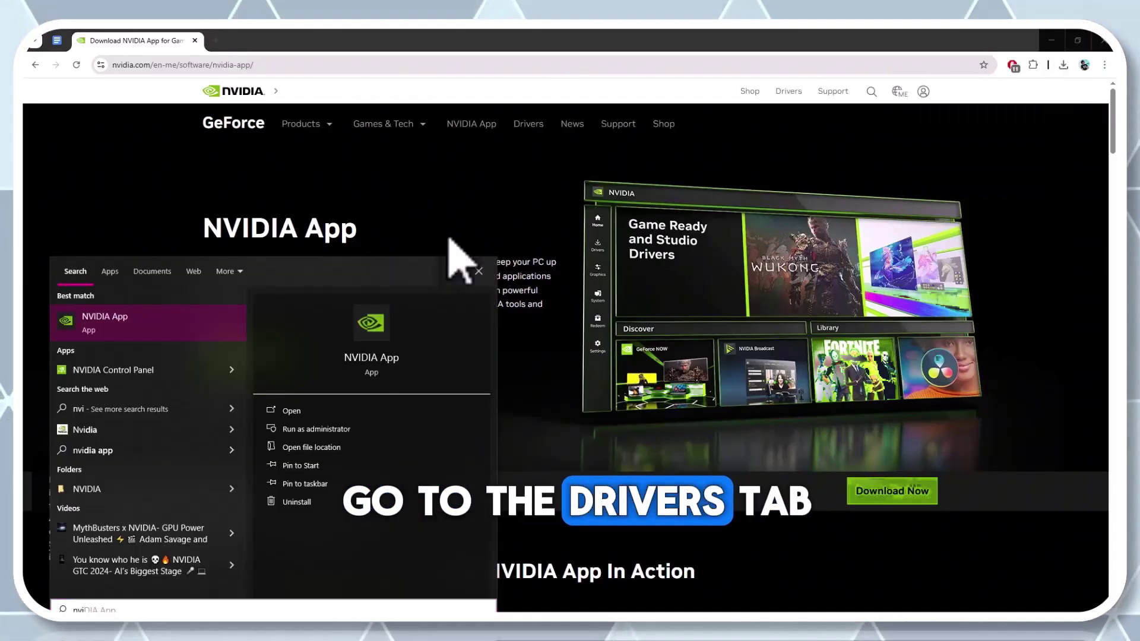
{"action": "key", "text": "Return"}
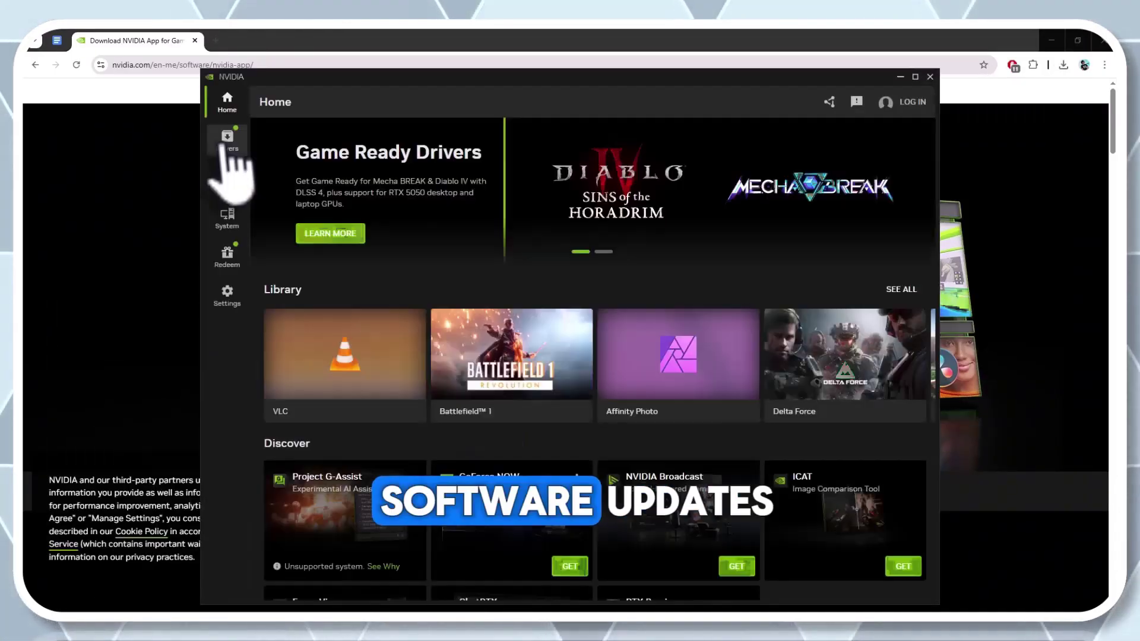
Step: Show the NVIDIA App Drivers page offering GeForce Game Ready Driver 576.88
{"action": "left_click", "coordinate": [228, 140]}
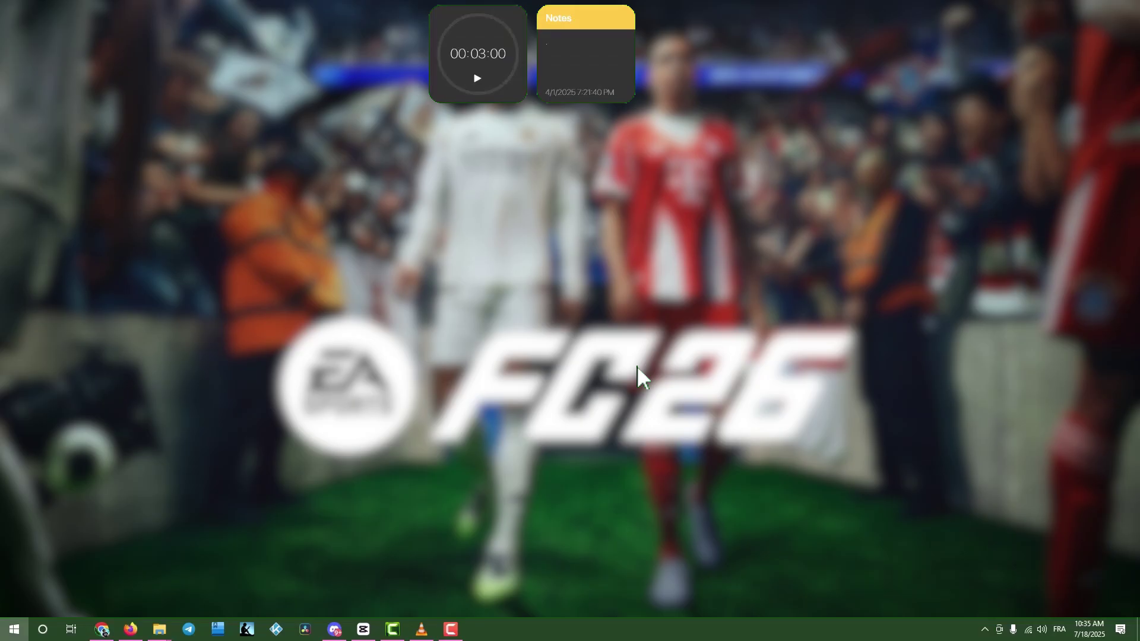
{"action": "key", "text": "super"}
{"action": "key", "text": "super"}
{"action": "key", "text": "super"}
Step: Save a High performance graphics preference for game.exe in Graphics settings, then close Settings
{"action": "type", "text": "gra"}
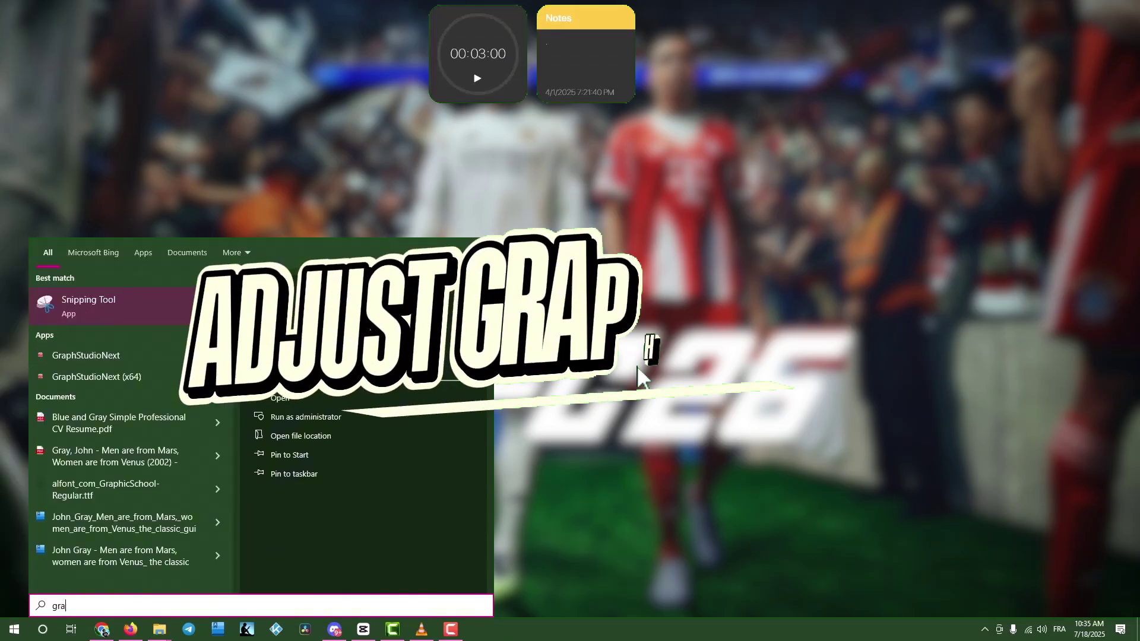
{"action": "type", "text": "p"}
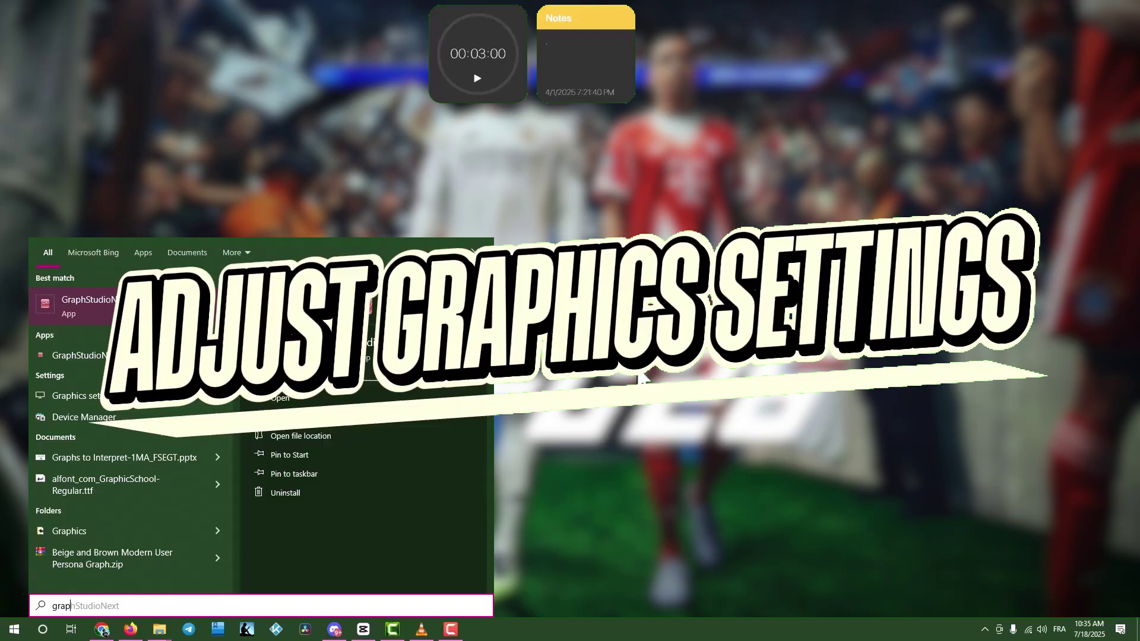
{"action": "type", "text": "hics settings"}
{"action": "key", "text": "Return"}
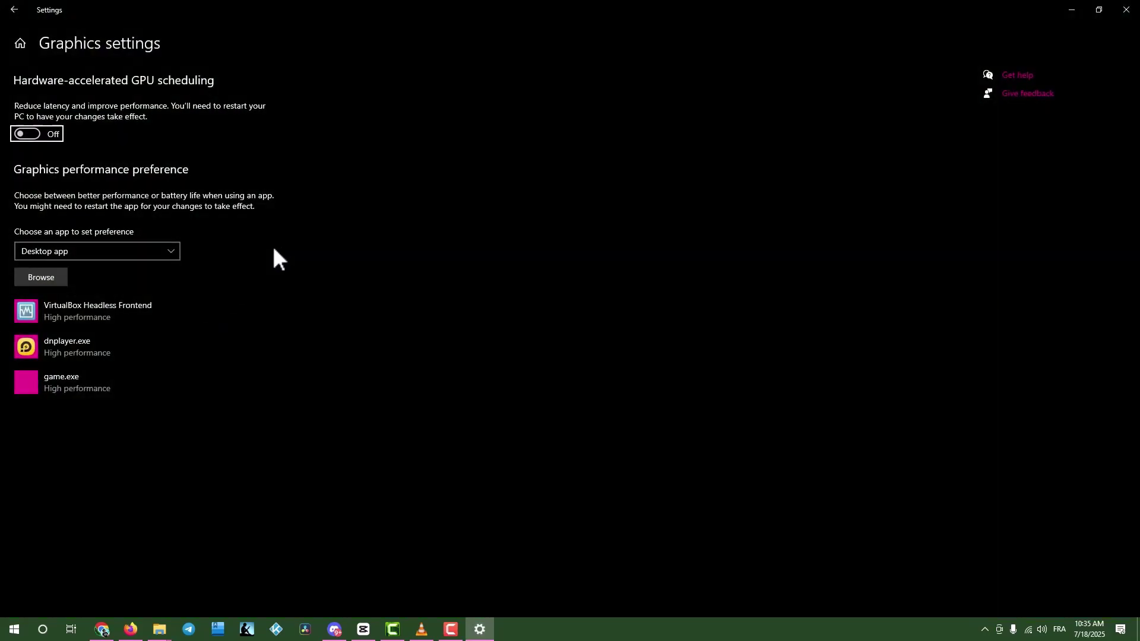
{"action": "left_click", "coordinate": [69, 278]}
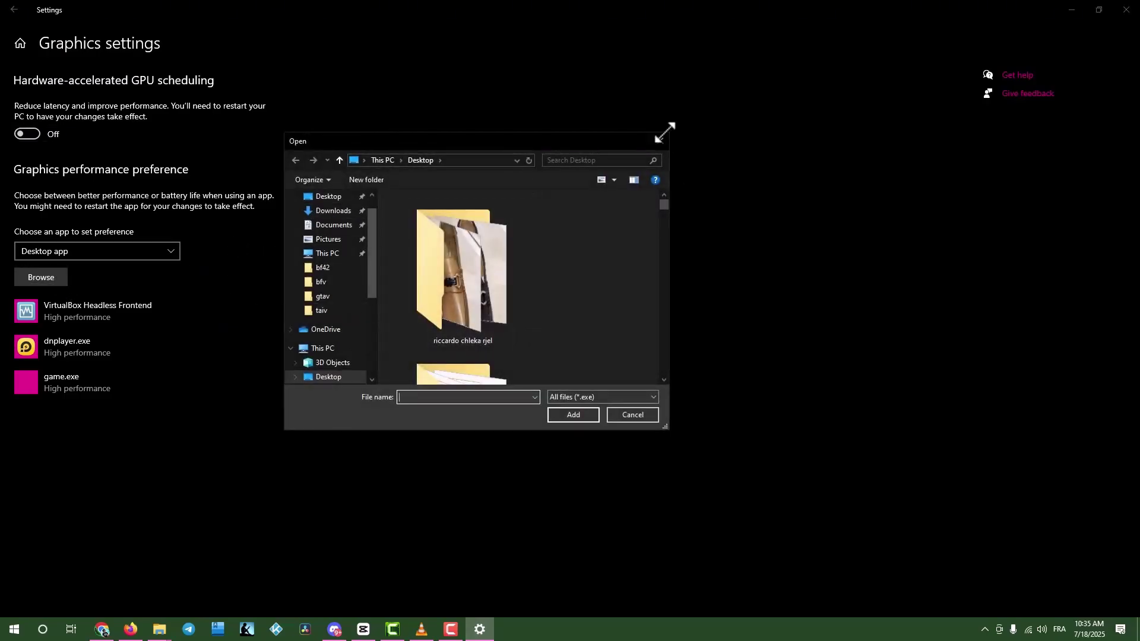
{"action": "left_click", "coordinate": [659, 141]}
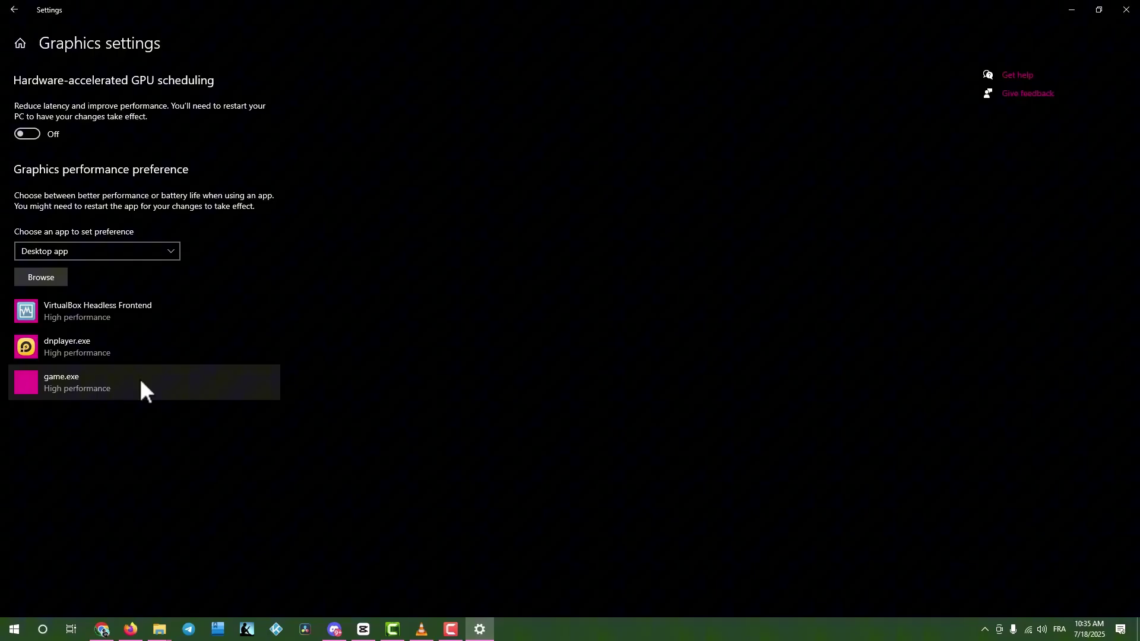
{"action": "left_click", "coordinate": [135, 380]}
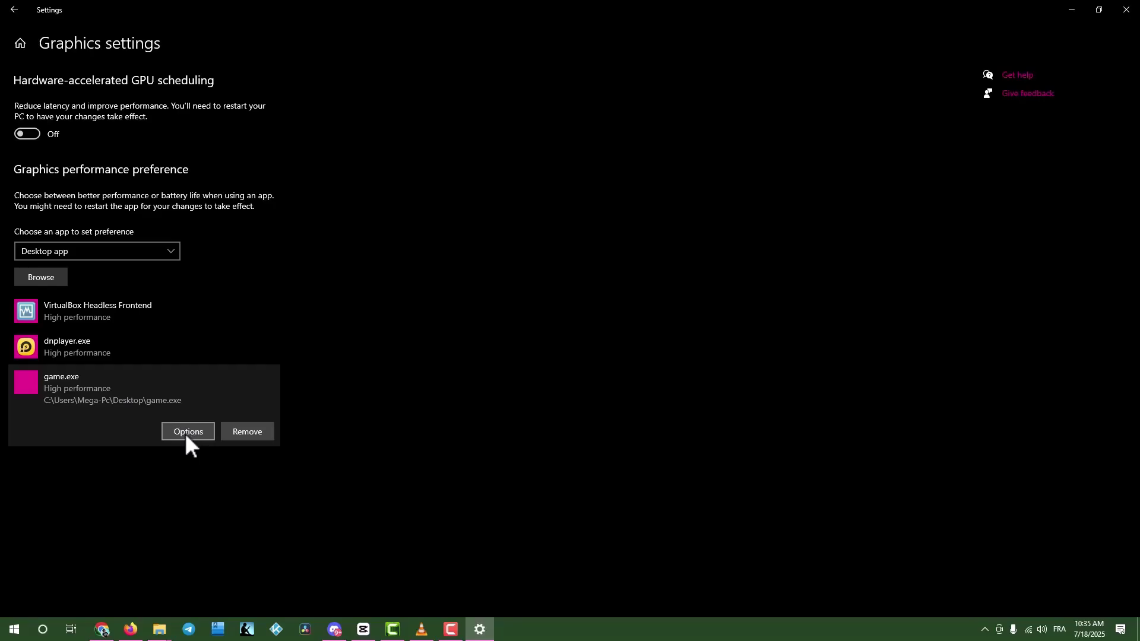
{"action": "left_click", "coordinate": [187, 432]}
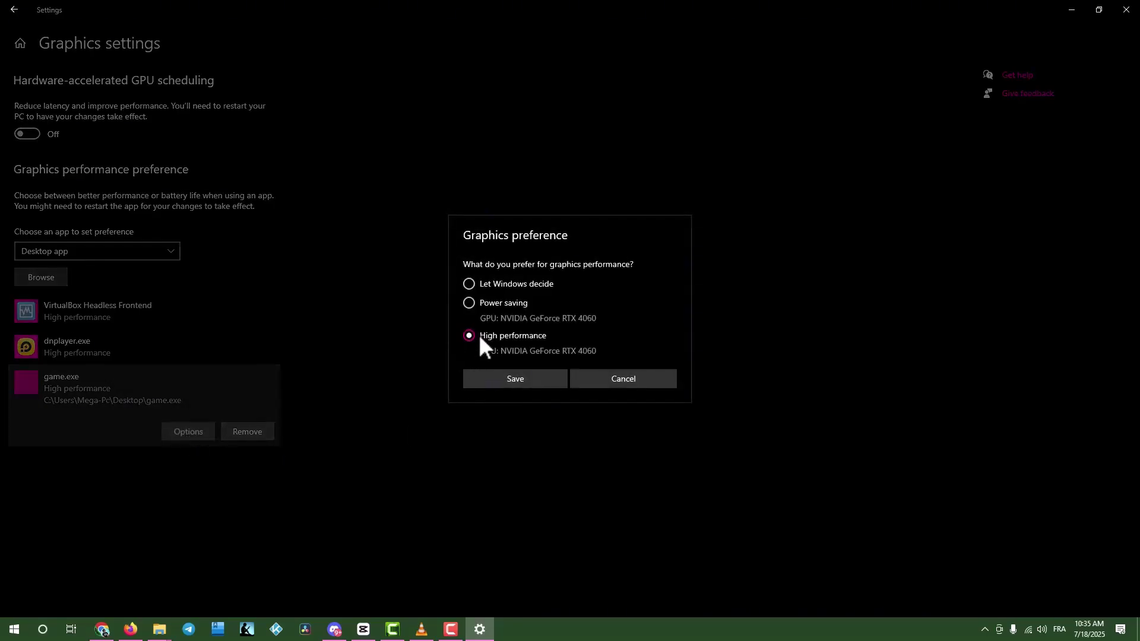
{"action": "left_click", "coordinate": [533, 378]}
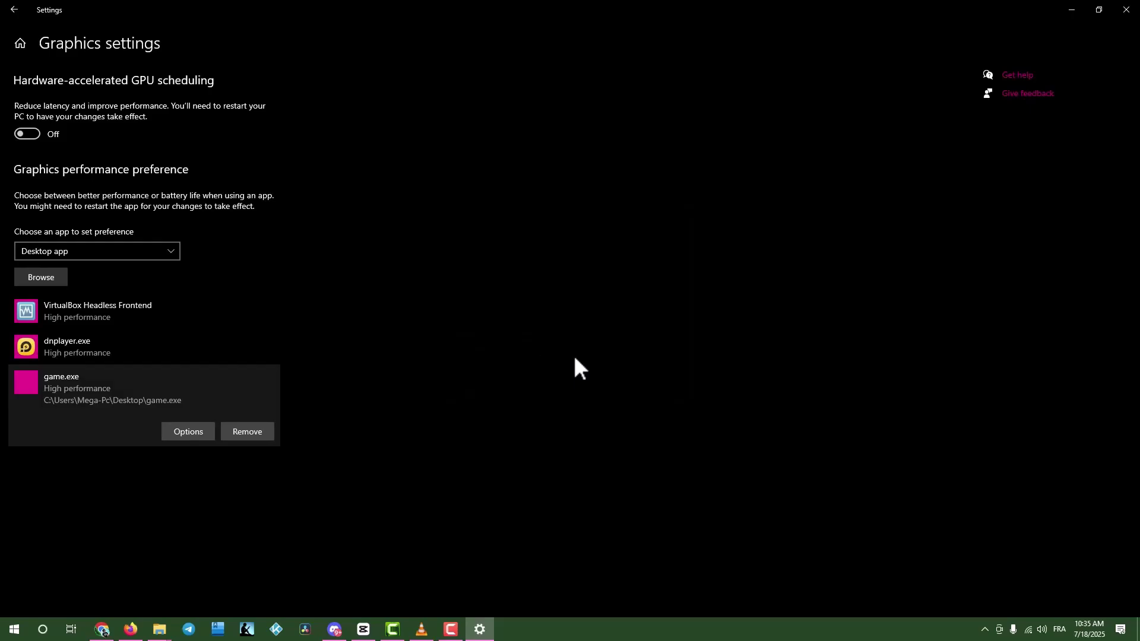
{"action": "left_click", "coordinate": [1131, 13]}
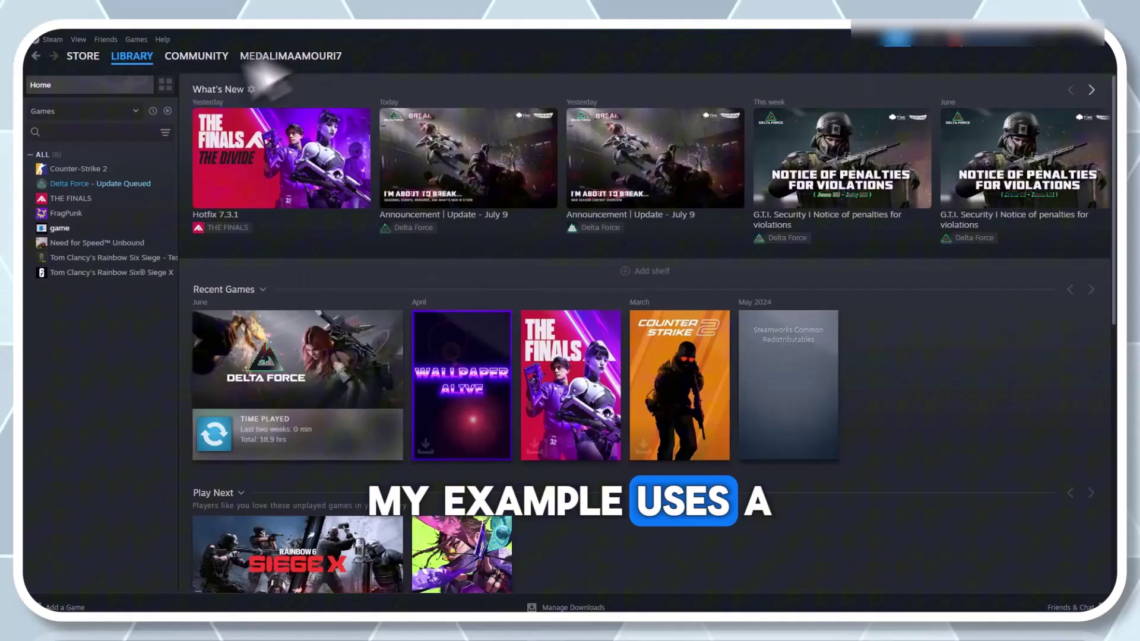
Step: Start Steam's integrity check on the Delta Force game files and open its install folder
{"action": "left_click", "coordinate": [67, 230]}
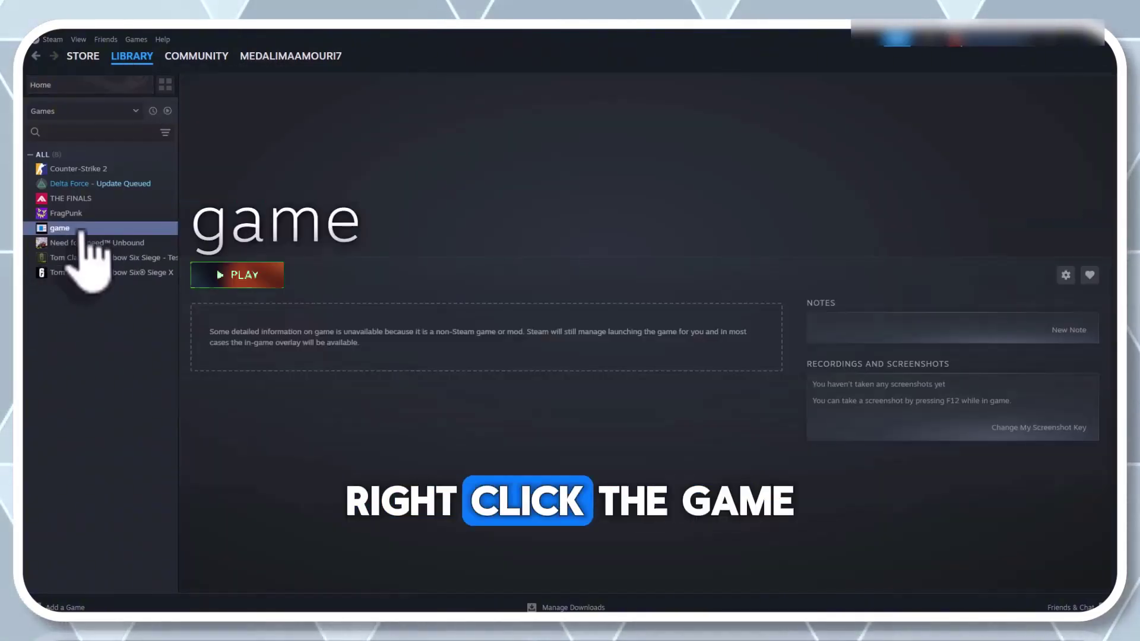
{"action": "right_click", "coordinate": [91, 231]}
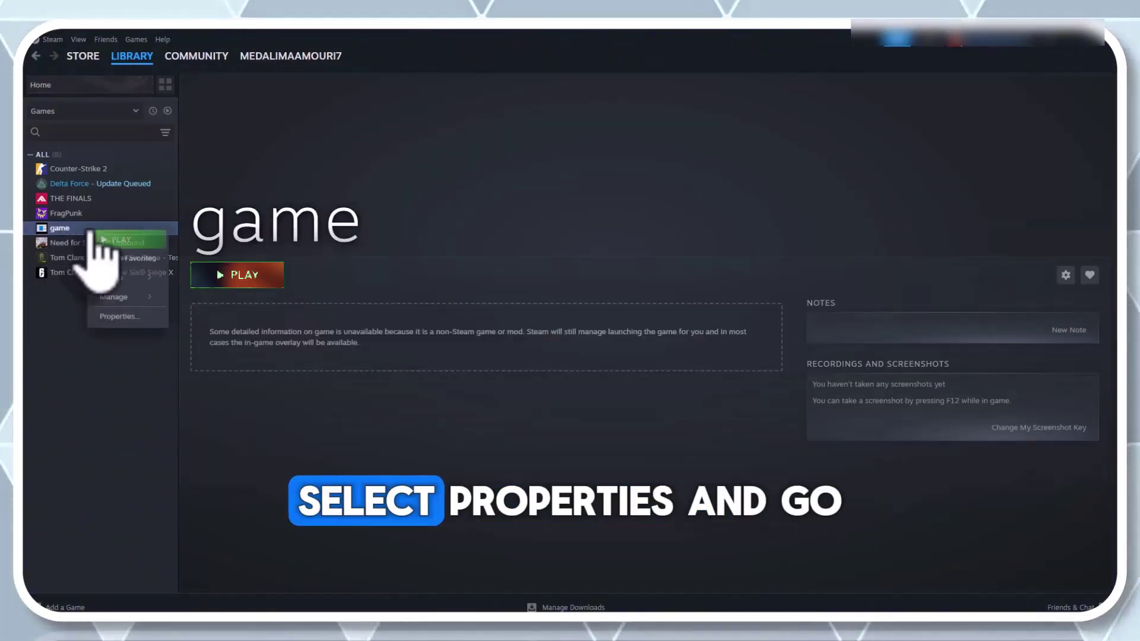
{"action": "left_click", "coordinate": [124, 316]}
{"action": "left_click", "coordinate": [402, 254]}
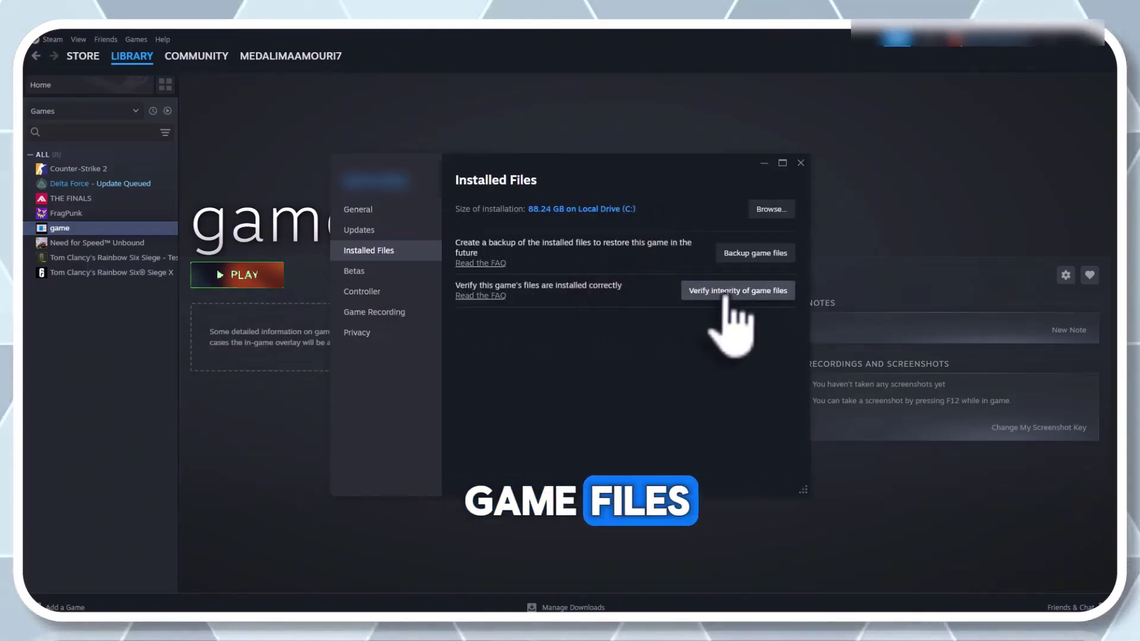
{"action": "left_click", "coordinate": [733, 292]}
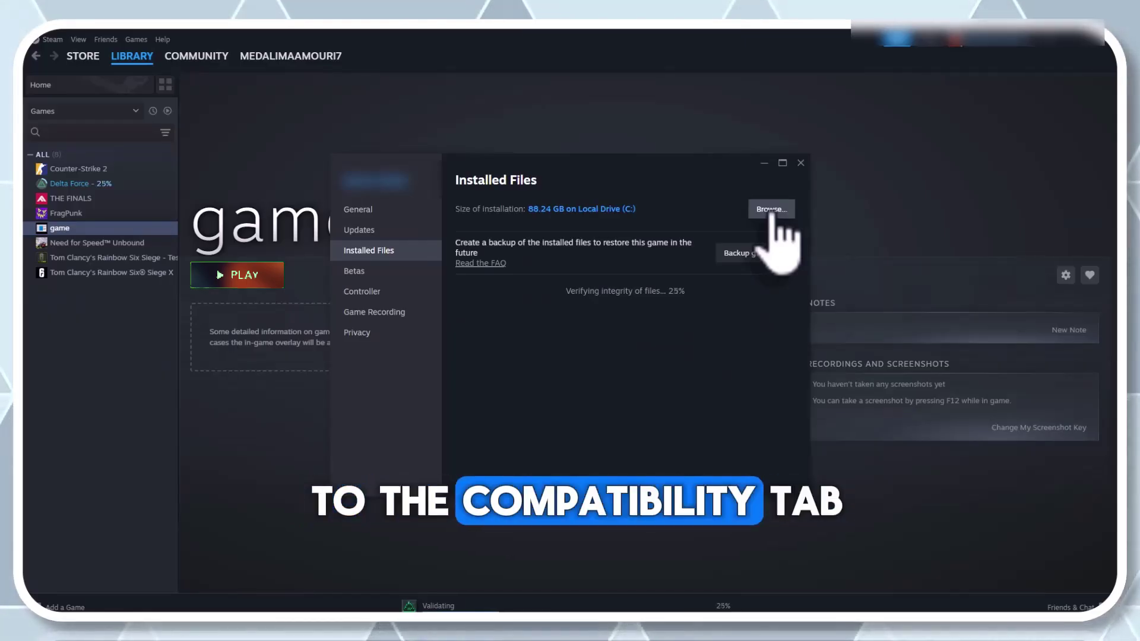
{"action": "left_click", "coordinate": [770, 209]}
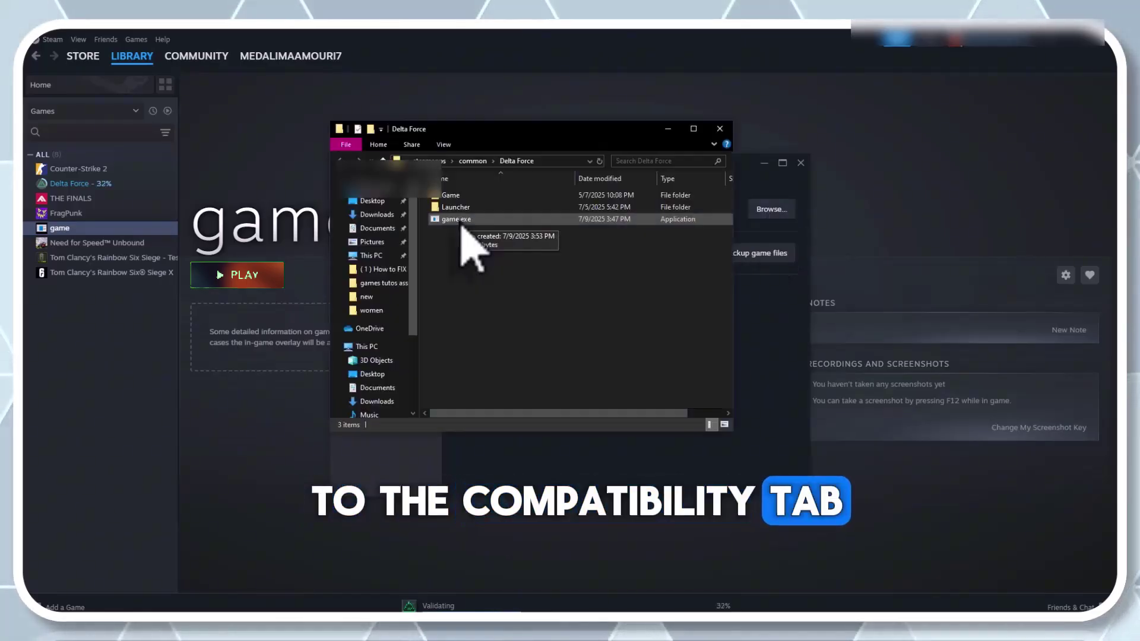
Step: Give game.exe Windows 7 compatibility mode, disabled fullscreen optimizations and administrator rights, and apply
{"action": "right_click", "coordinate": [461, 220]}
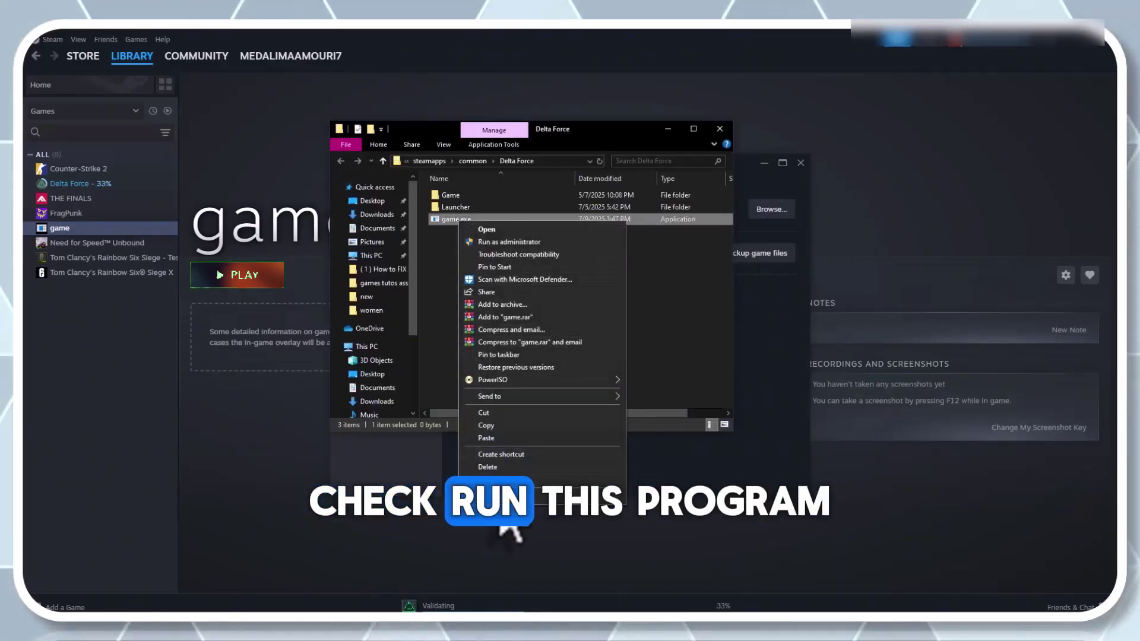
{"action": "left_click", "coordinate": [504, 497]}
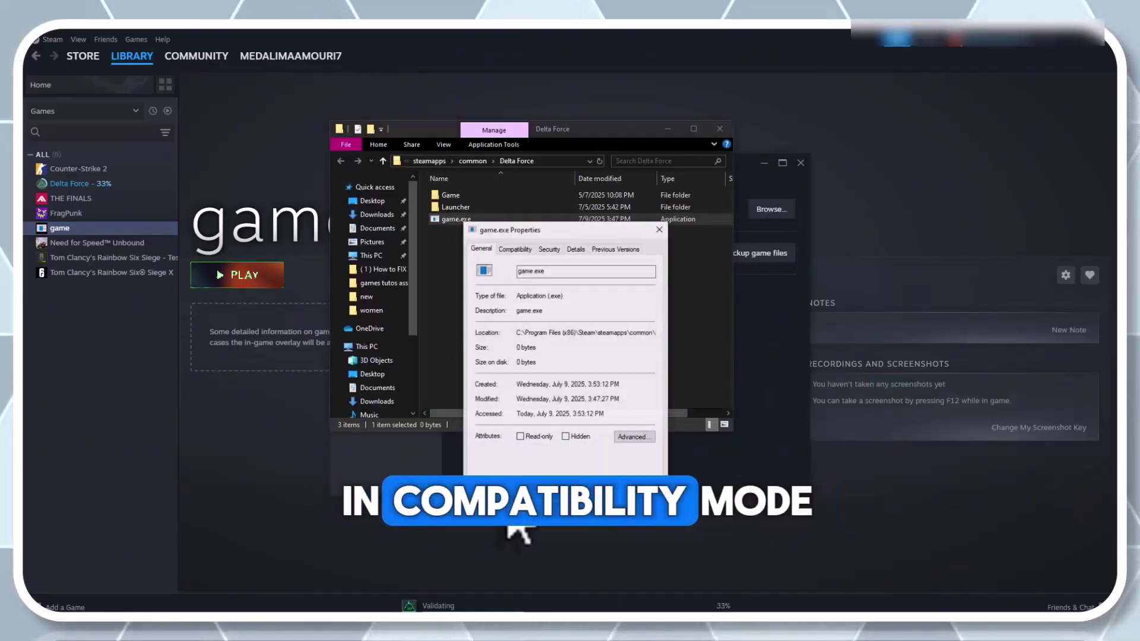
{"action": "left_click", "coordinate": [515, 249]}
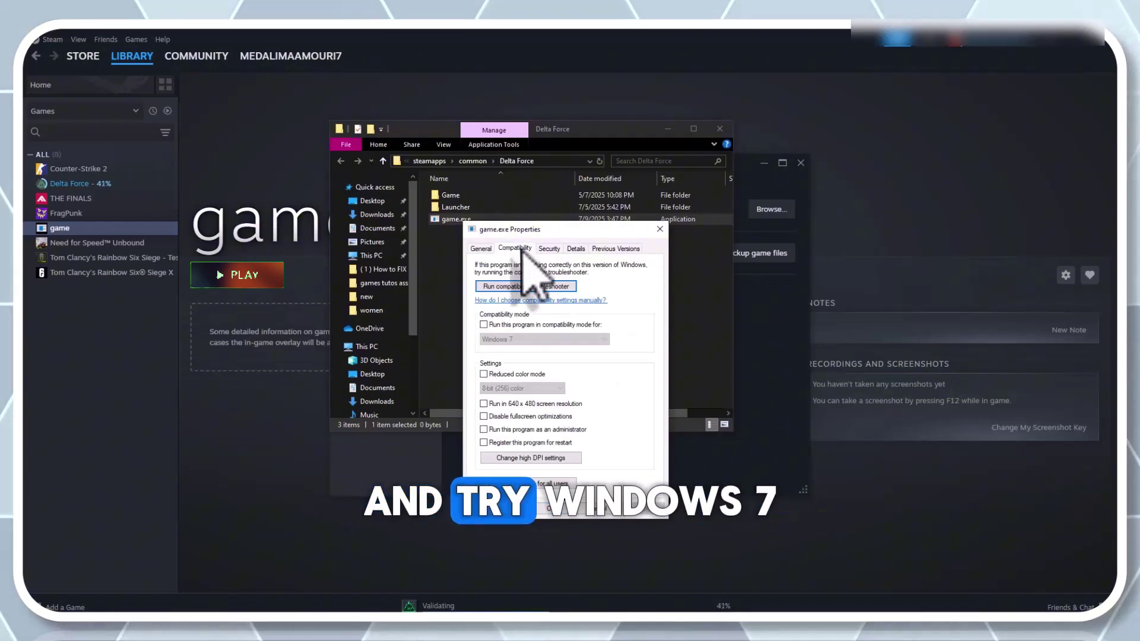
{"action": "left_click", "coordinate": [484, 326]}
{"action": "left_click", "coordinate": [538, 340]}
{"action": "left_click", "coordinate": [596, 395]}
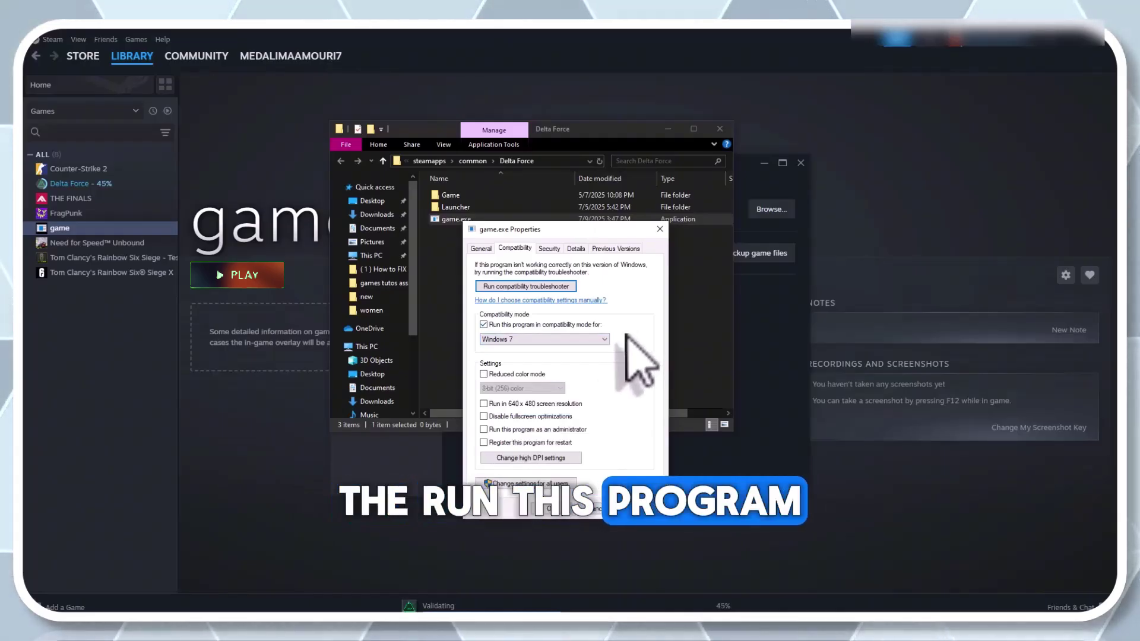
{"action": "left_click", "coordinate": [531, 417]}
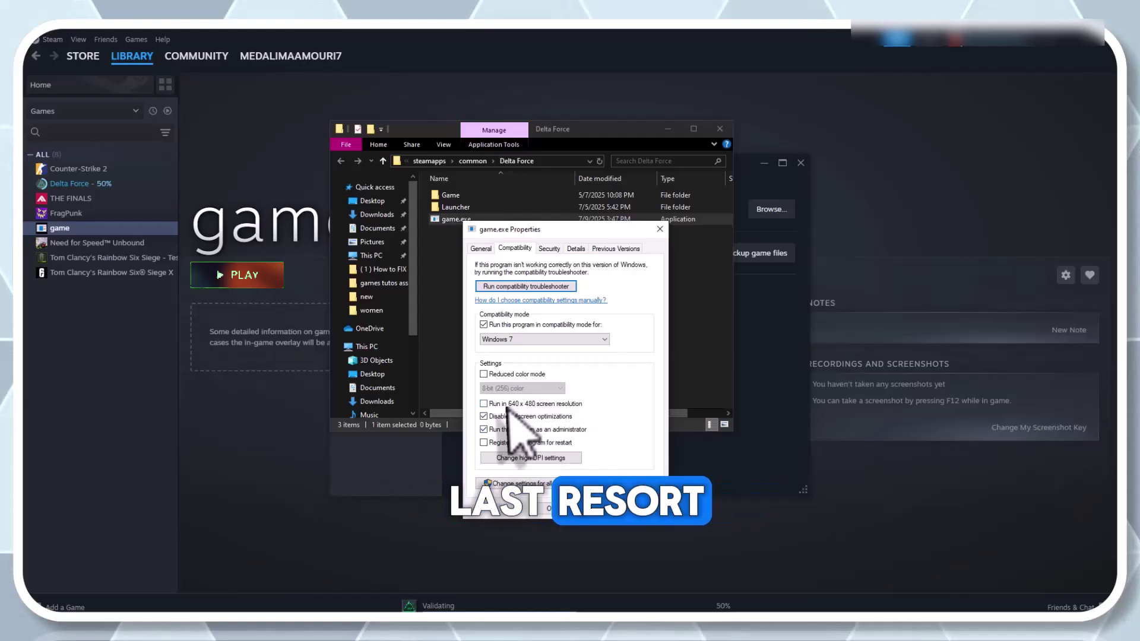
{"action": "left_click", "coordinate": [528, 403]}
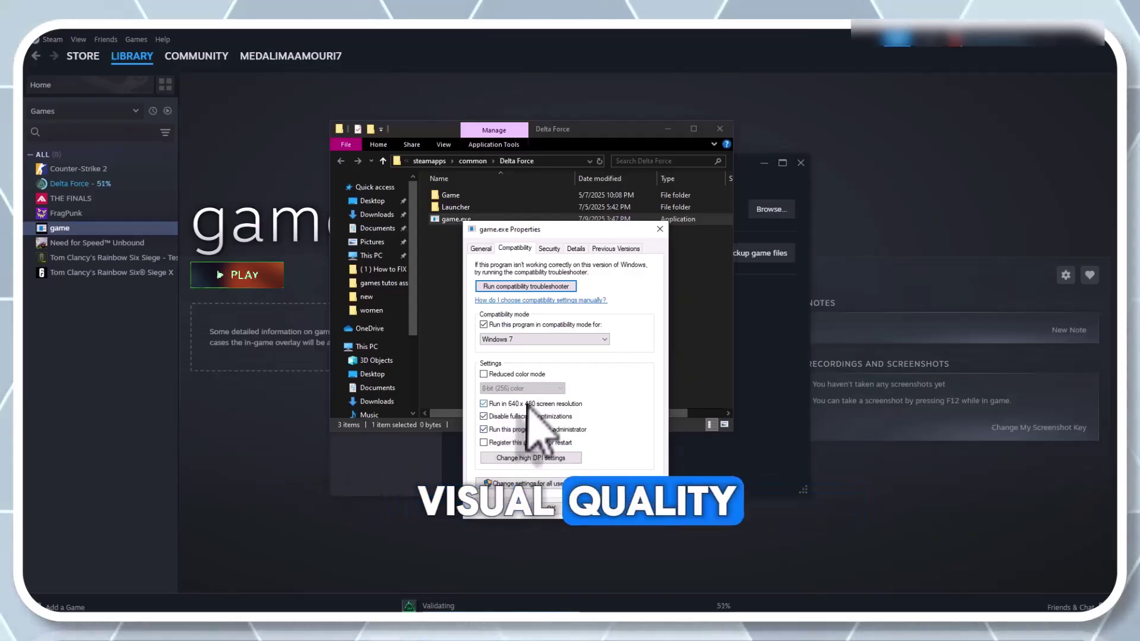
{"action": "left_click", "coordinate": [506, 405]}
{"action": "left_click", "coordinate": [645, 508]}
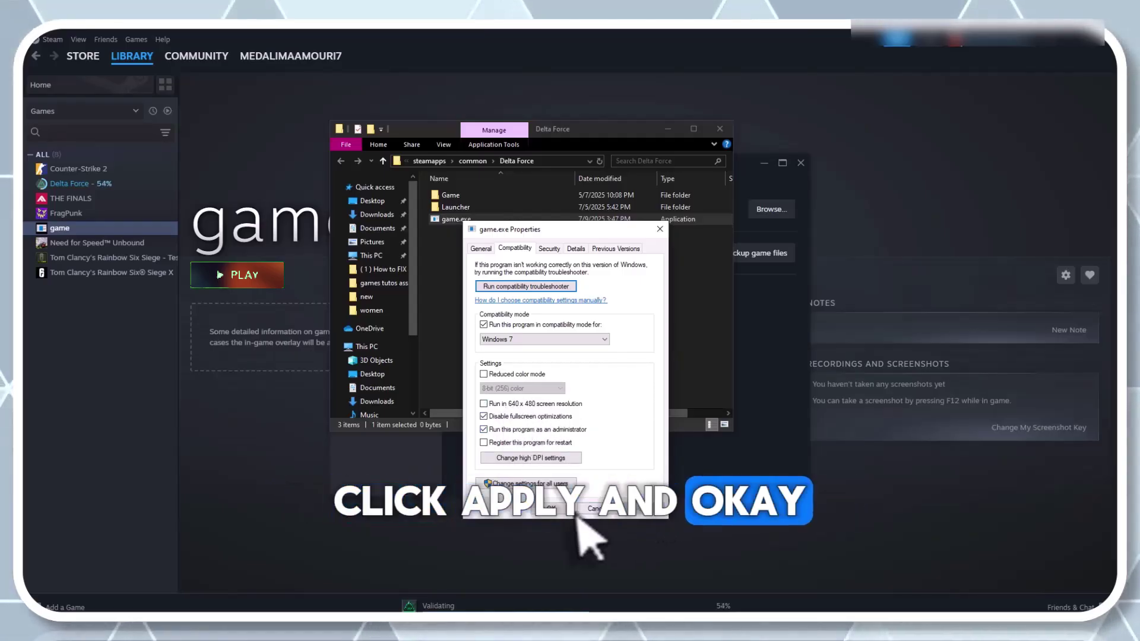
{"action": "left_click", "coordinate": [561, 506]}
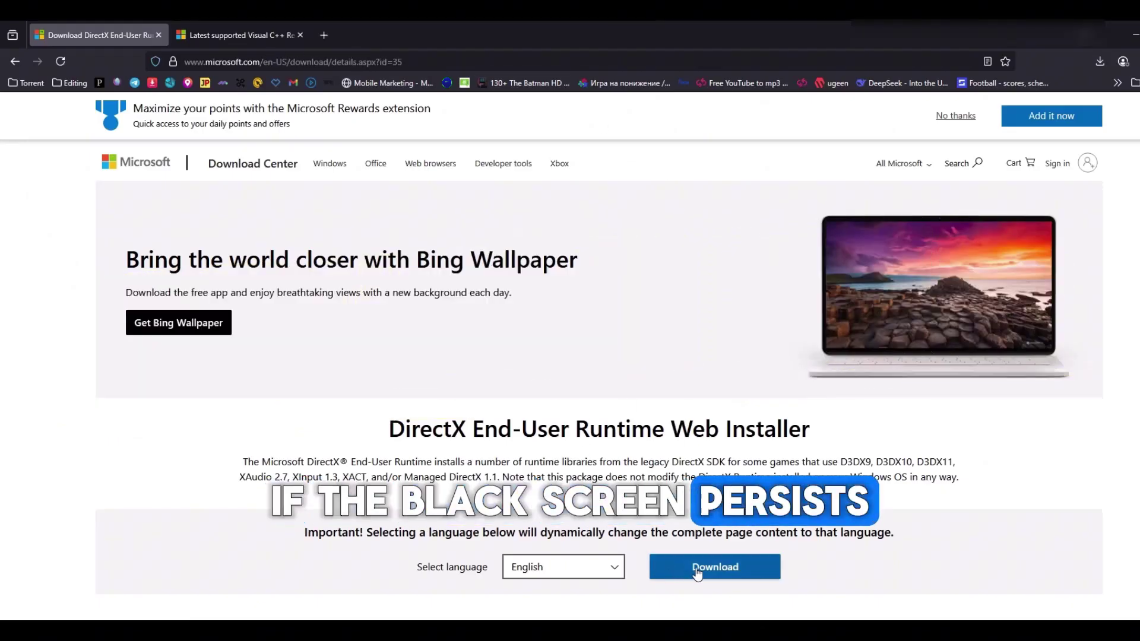
Step: Download dxwebsetup.exe and install DirectX runtime components, accepting the licence and skipping Bing Bar
{"action": "left_click", "coordinate": [697, 569]}
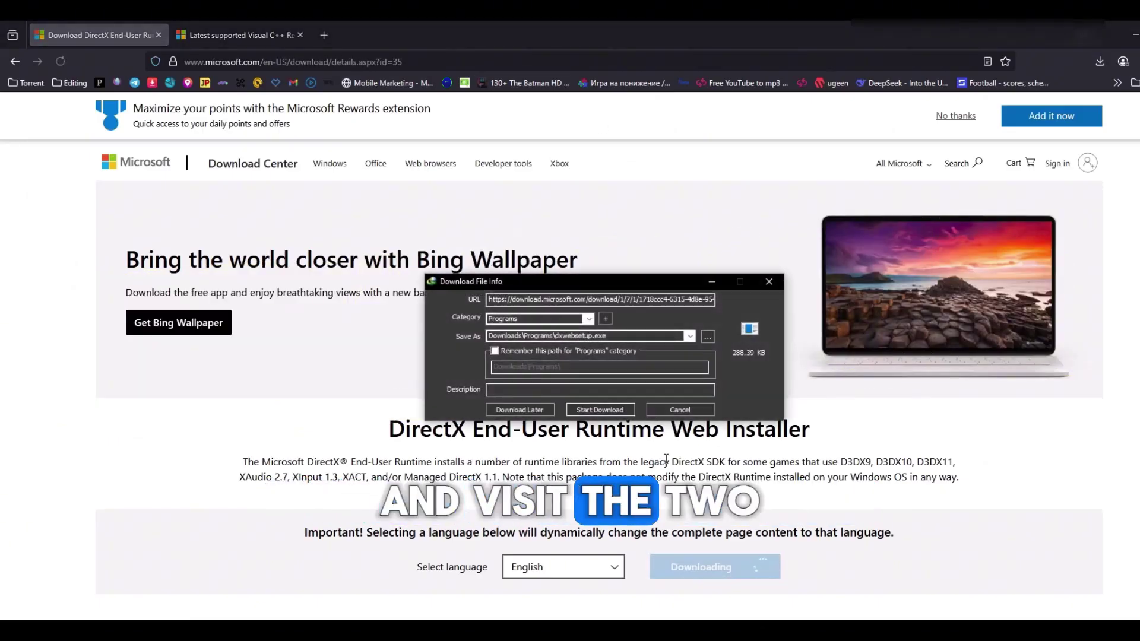
{"action": "left_click", "coordinate": [599, 411]}
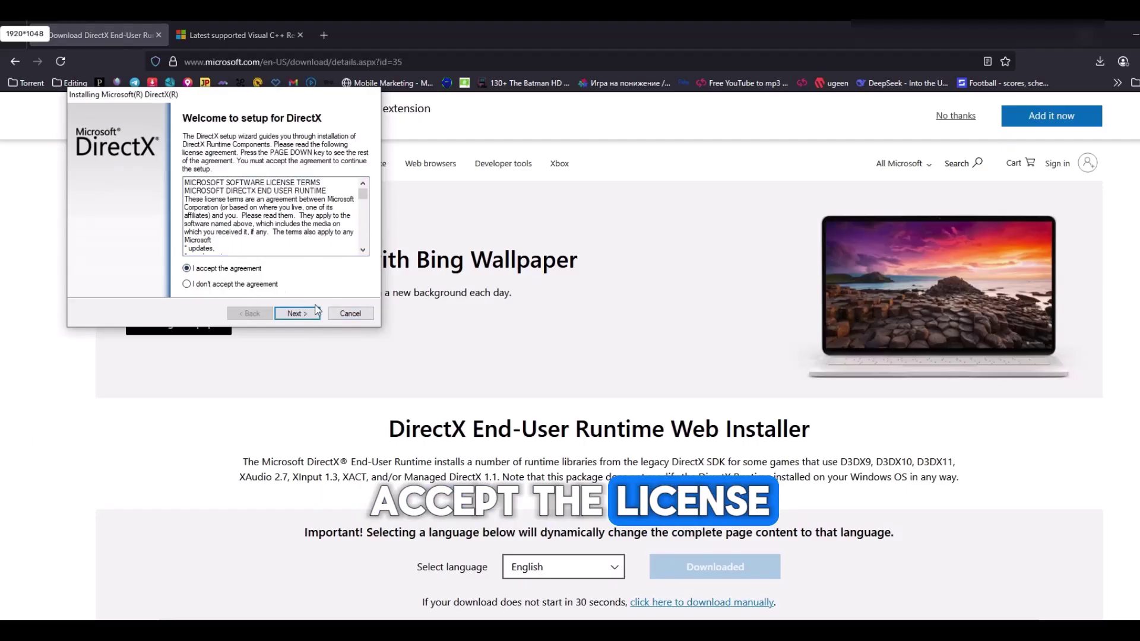
{"action": "left_click", "coordinate": [297, 313]}
{"action": "left_click", "coordinate": [303, 314]}
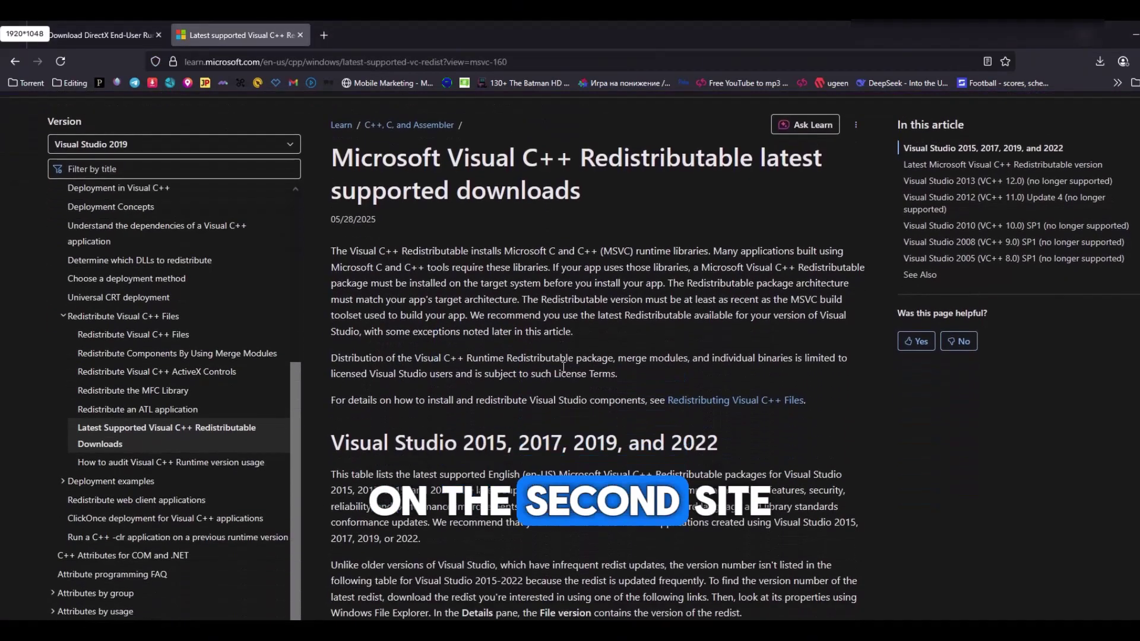
Step: Download and run the Visual C++ 2015-2022 x64 redistributable 14.44.35211 installer, then close it
{"action": "scroll", "coordinate": [573, 377], "scroll_direction": "down", "scroll_amount": 5}
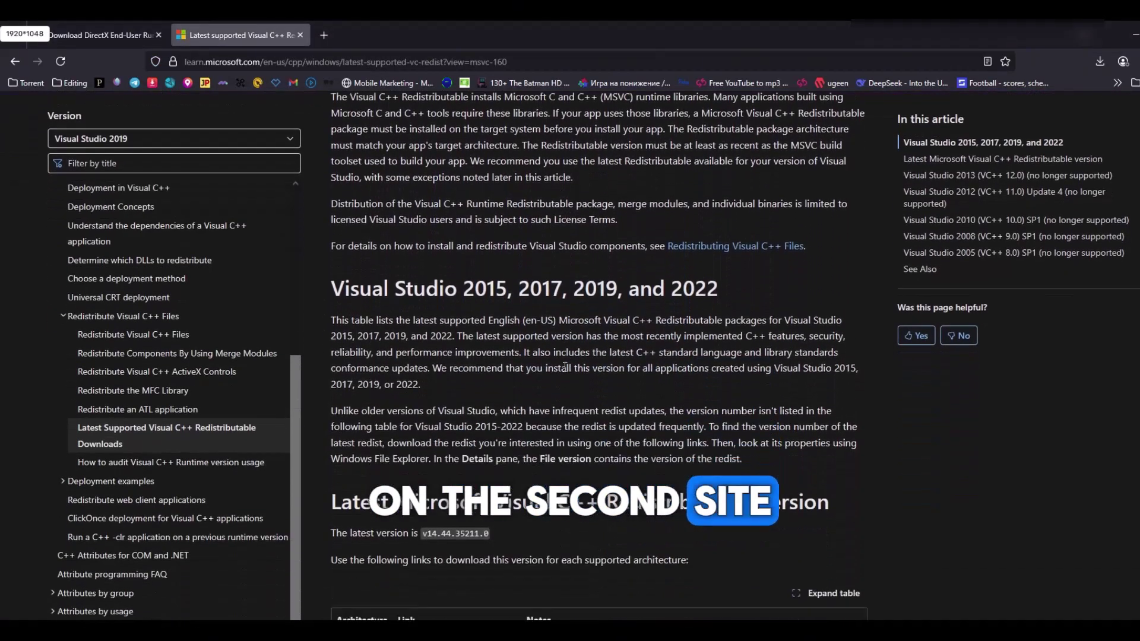
{"action": "scroll", "coordinate": [573, 377], "scroll_direction": "down", "scroll_amount": 3}
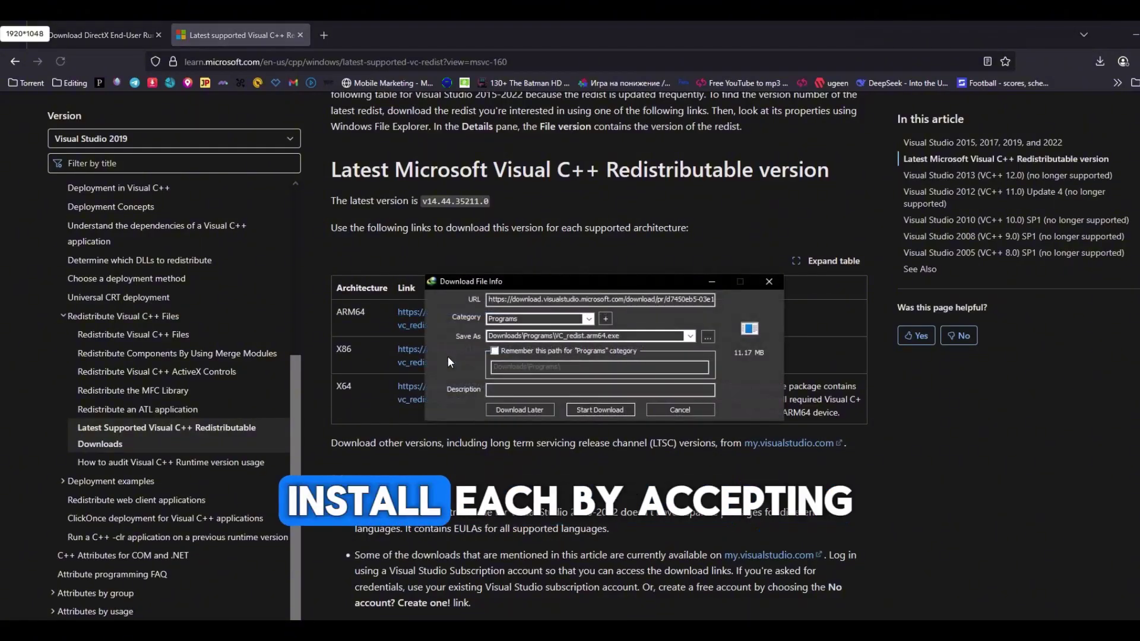
{"action": "left_click", "coordinate": [611, 408]}
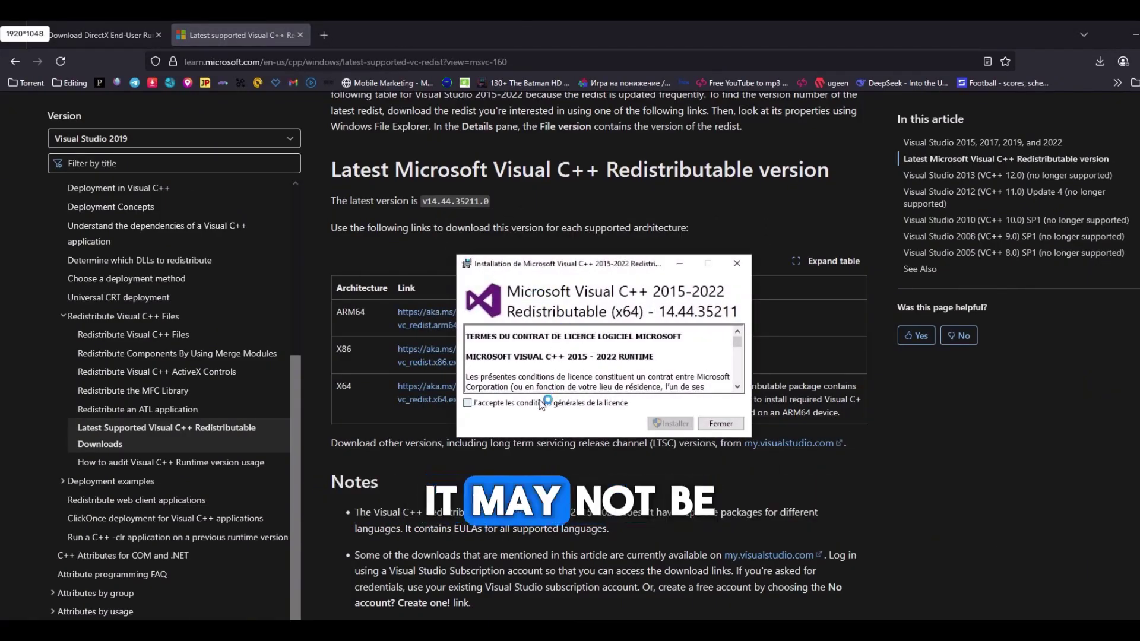
{"action": "left_click", "coordinate": [666, 396]}
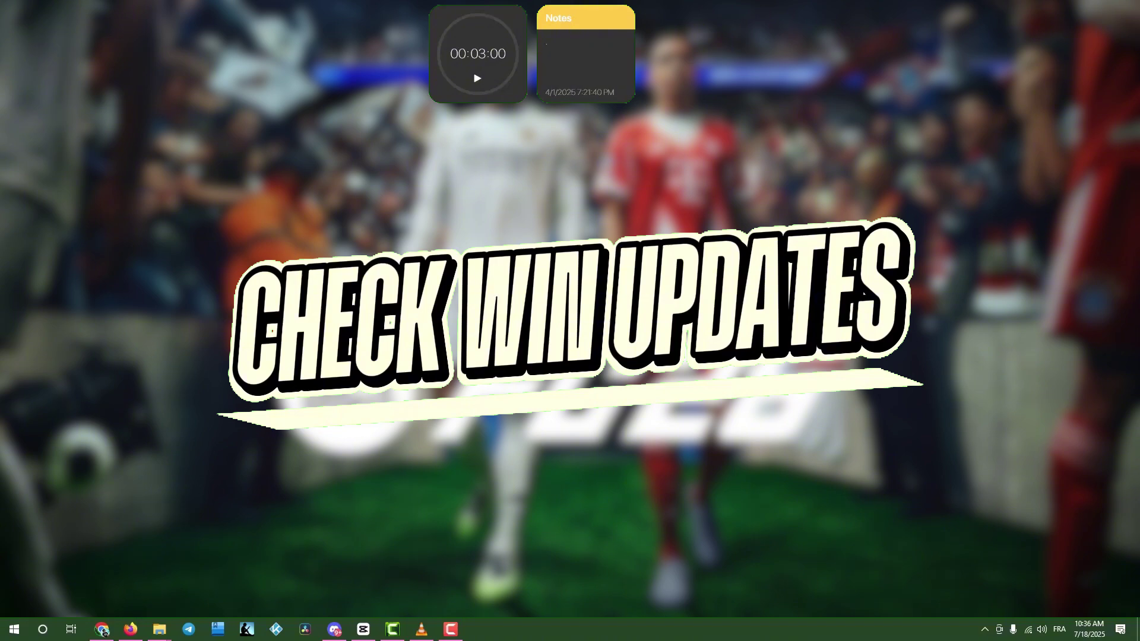
Step: Check for updates on the Windows Update page, found by searching 'upd'
{"action": "key", "text": "super"}
{"action": "type", "text": "upd"}
{"action": "key", "text": "Return"}
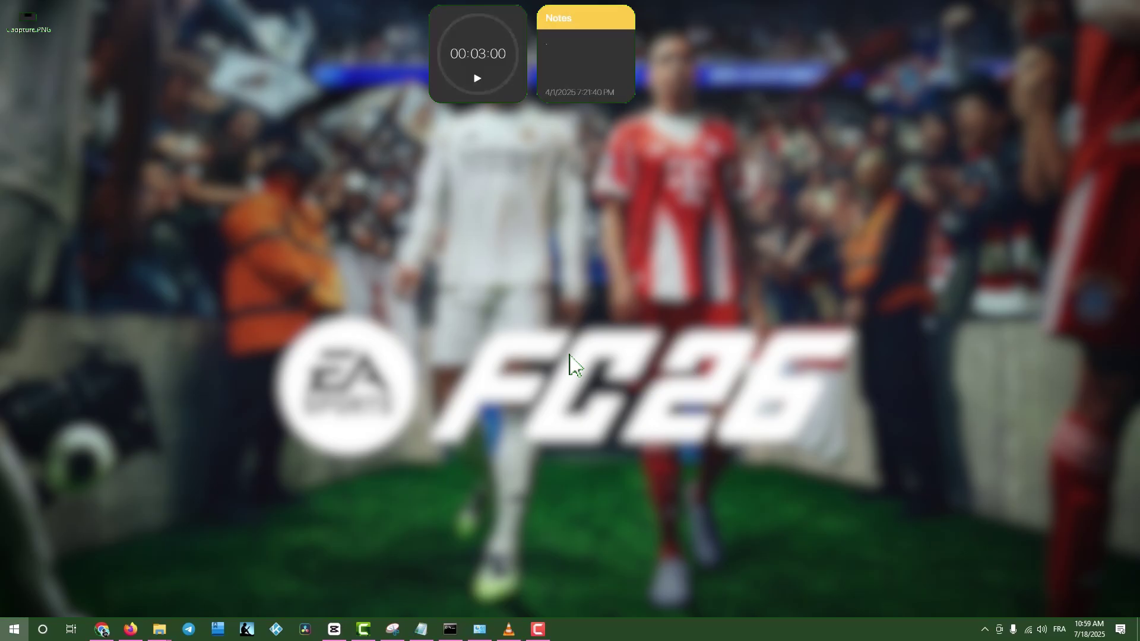
Step: Run sfc /scannow in an administrator Command Prompt
{"action": "key", "text": "super"}
{"action": "type", "text": "cm"}
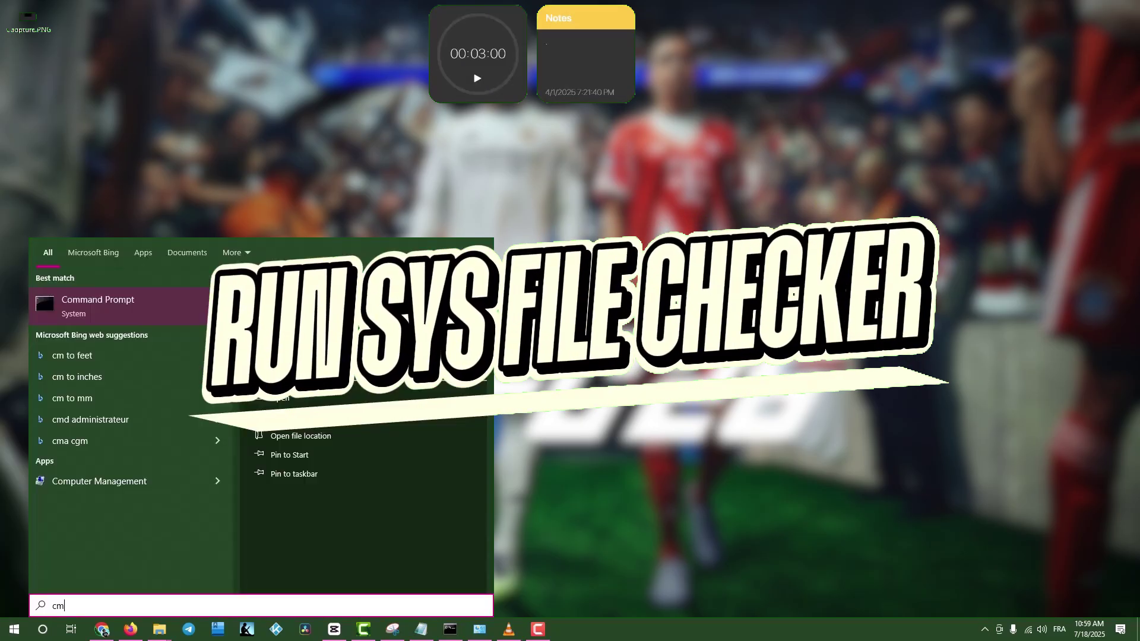
{"action": "right_click", "coordinate": [115, 302]}
{"action": "left_click", "coordinate": [182, 318]}
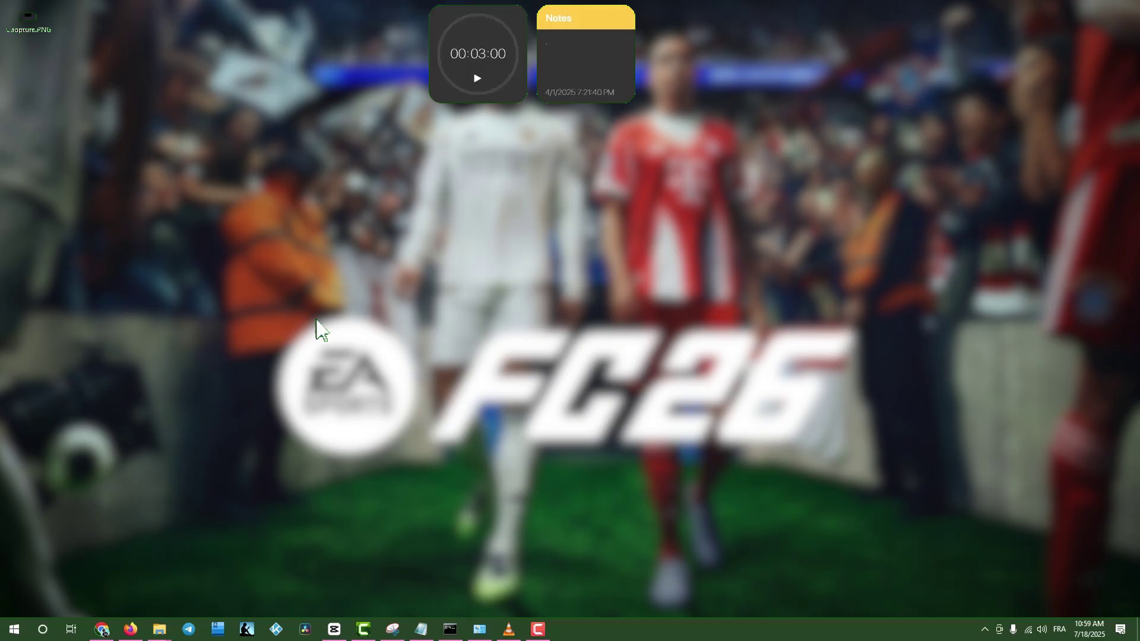
{"action": "left_click_drag", "start_coordinate": [445, 59], "coordinate": [626, 191]}
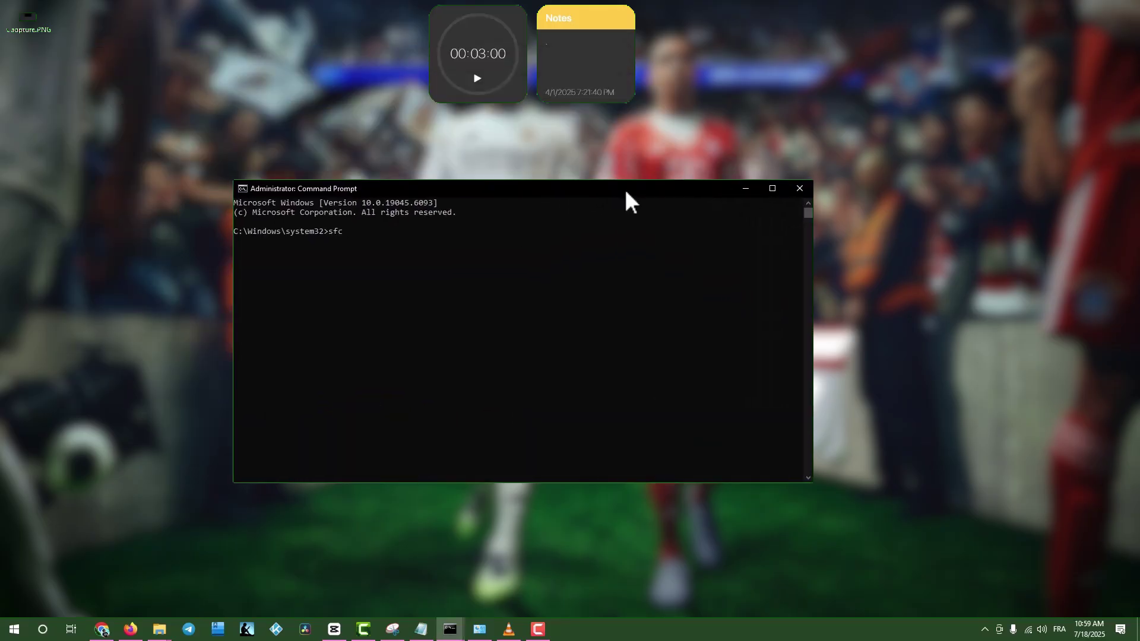
{"action": "type", "text": "cannow"}
{"action": "key", "text": "Return"}
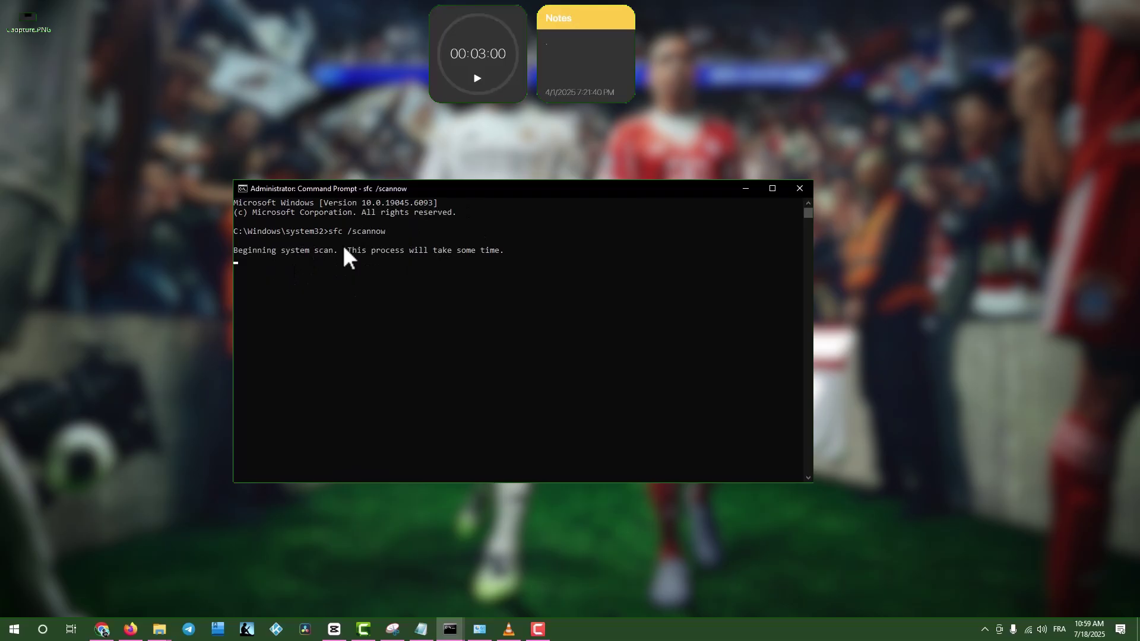